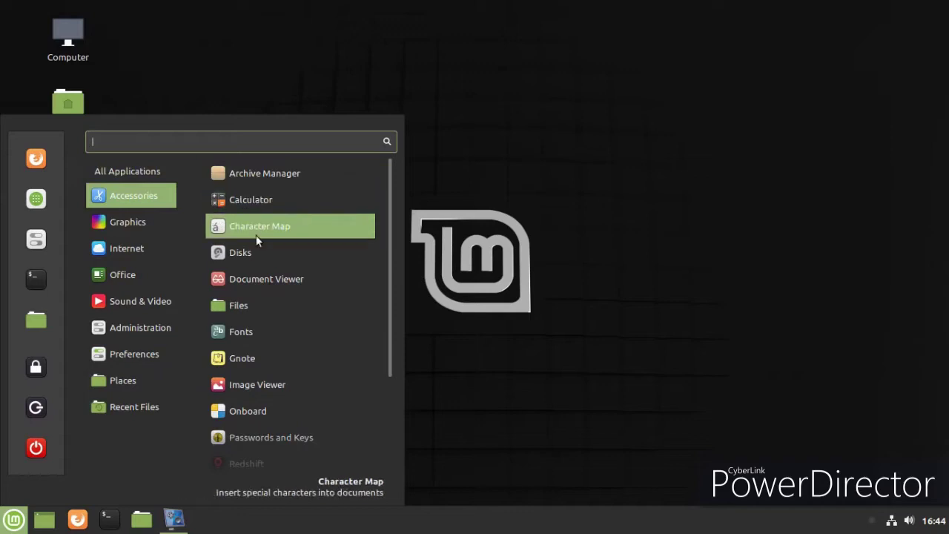
pyautogui.scroll(-1, 265, 246)
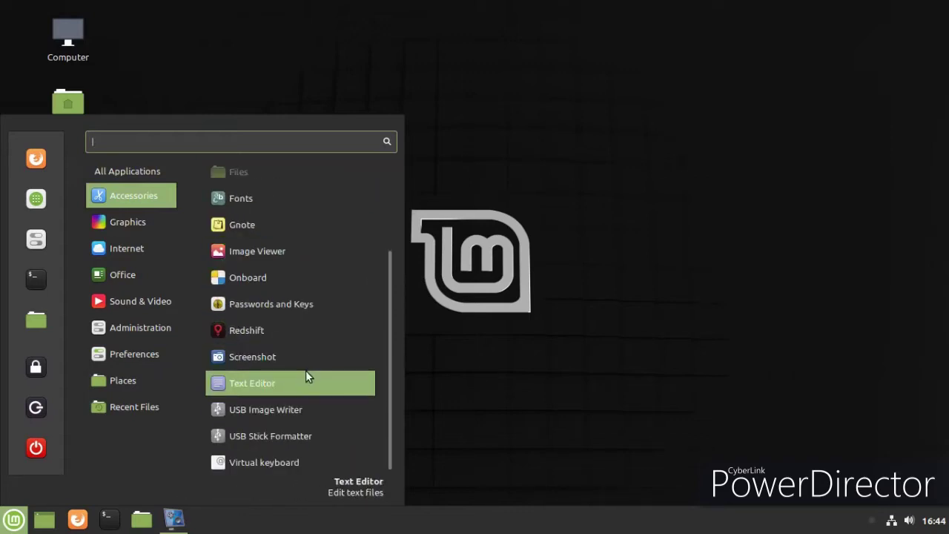
pyautogui.click(481, 407)
# Launch the Linux Mint installer, keep Portuguese (Portugal) and the Europe/Lisbon time zone, and advance to the user account page.
pyautogui.doubleClick(57, 194)
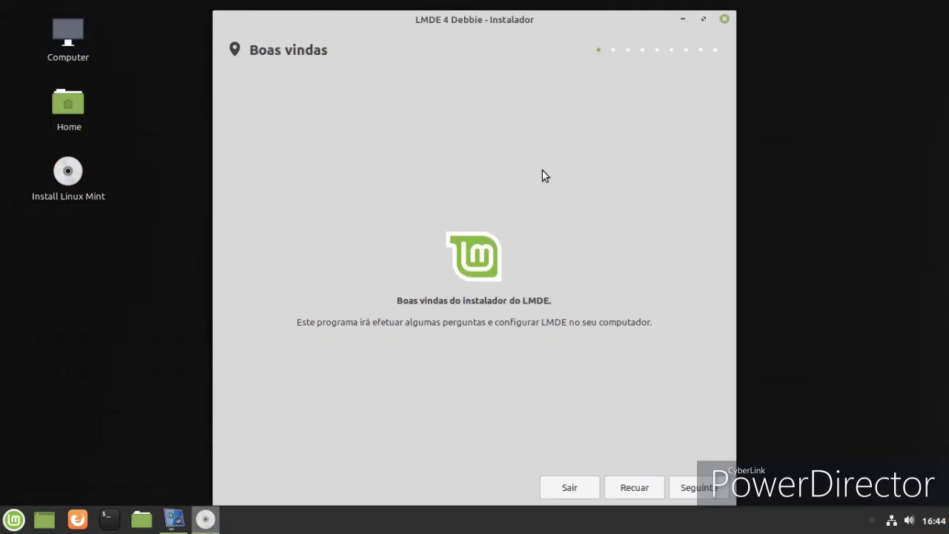
pyautogui.click(703, 492)
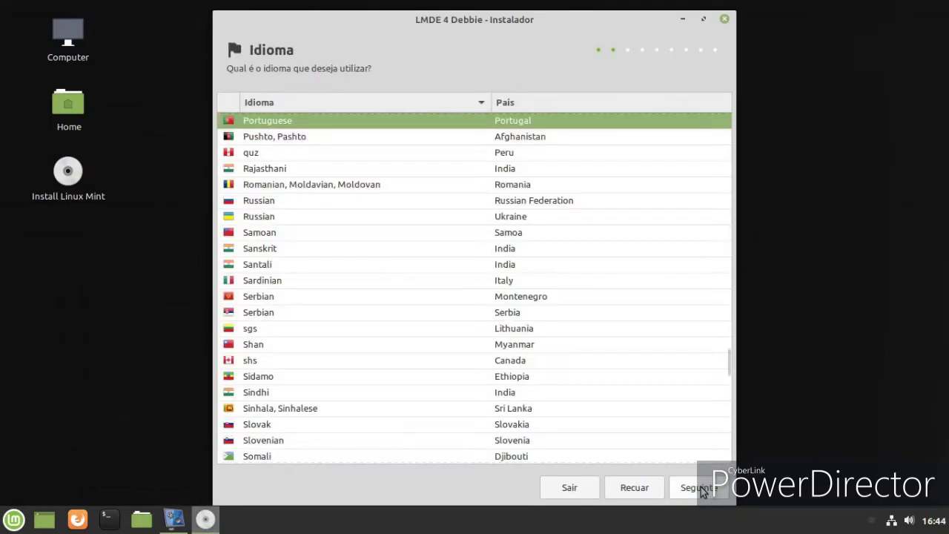
pyautogui.click(703, 492)
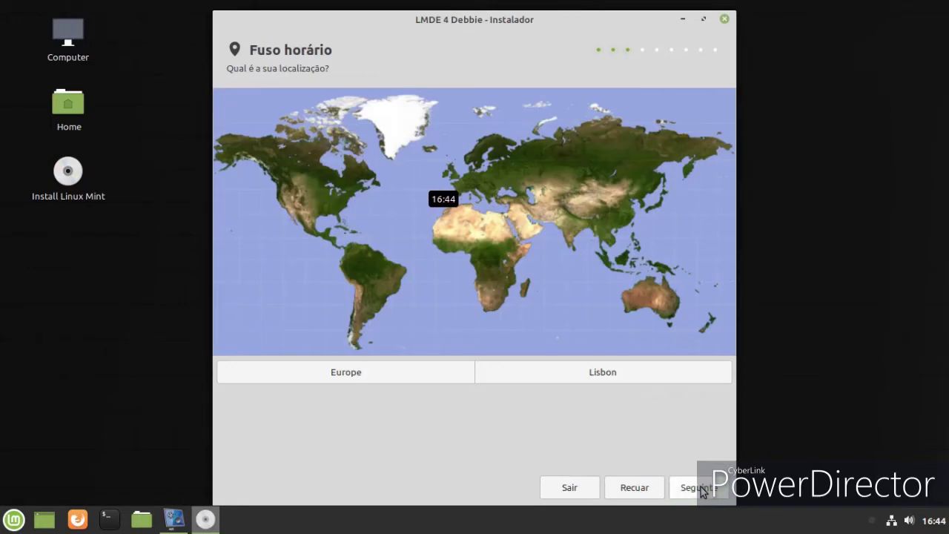
pyautogui.click(703, 492)
pyautogui.click(703, 492)
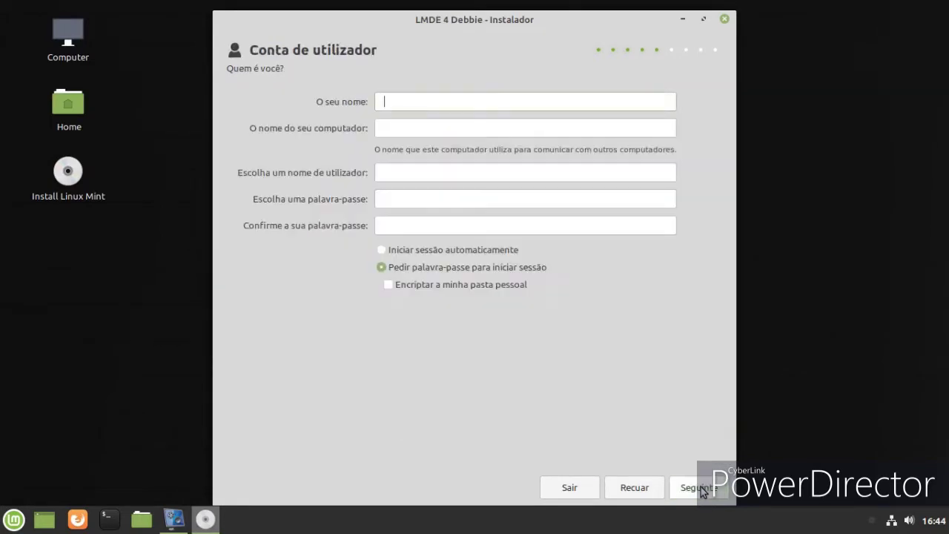
# Fill in the user's name, computer name intel, the account password and its confirmation, enable automatic login, and continue.
pyautogui.click(449, 248)
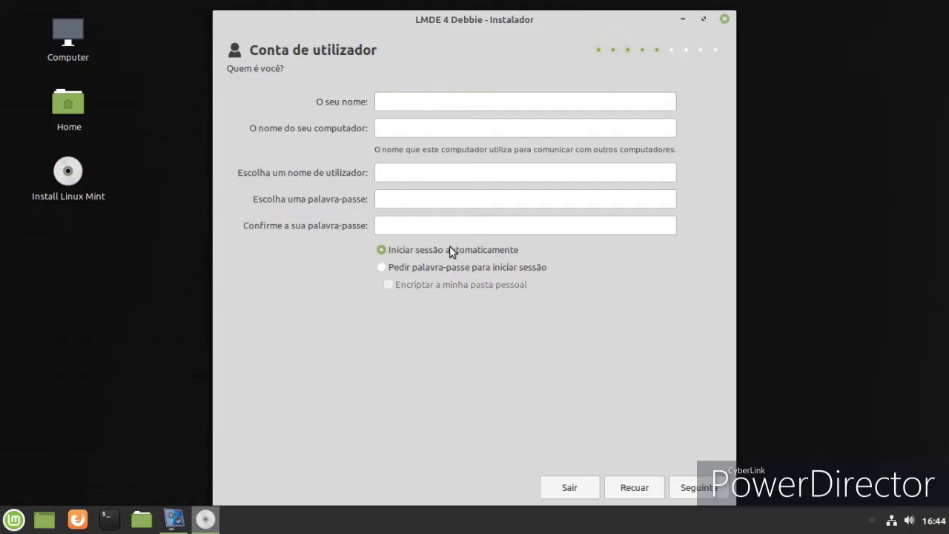
pyautogui.write('jose linux')
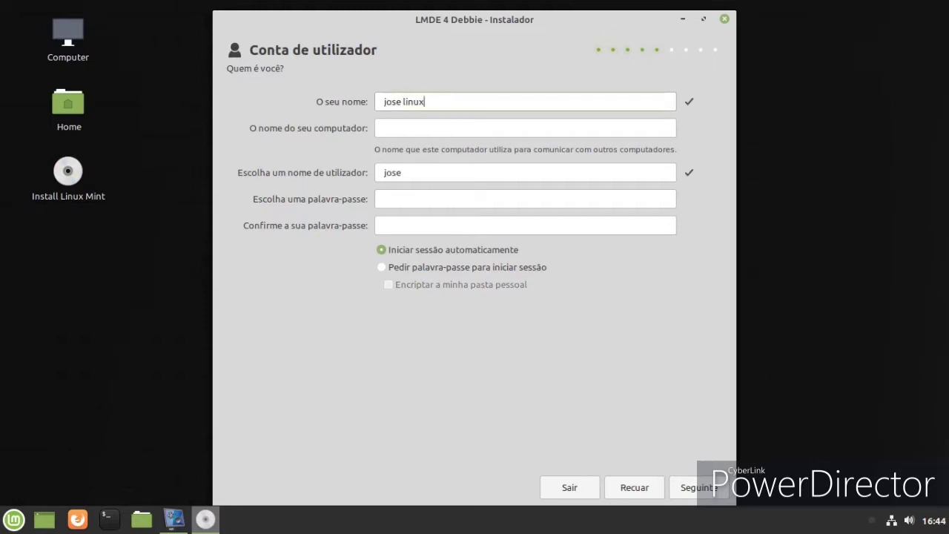
pyautogui.click(401, 127)
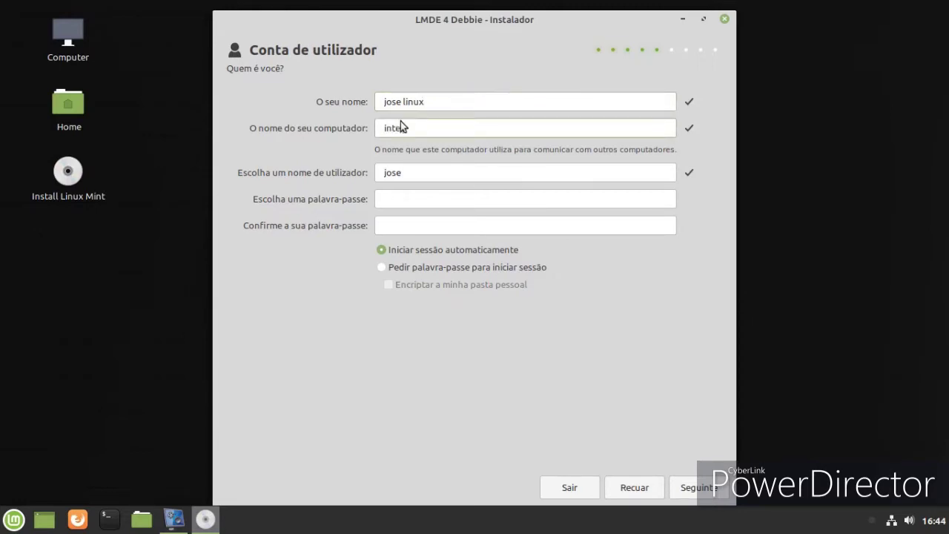
pyautogui.click(397, 201)
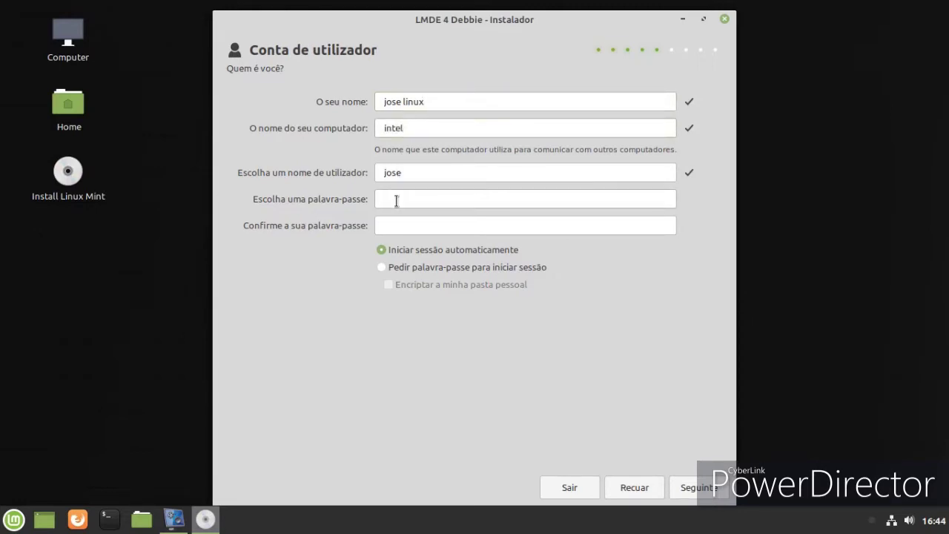
pyautogui.click(385, 220)
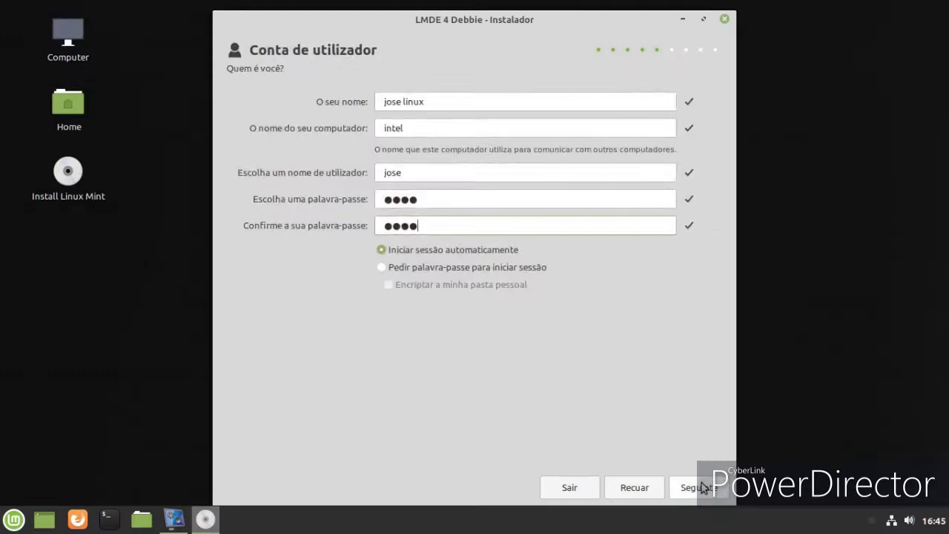
pyautogui.click(699, 488)
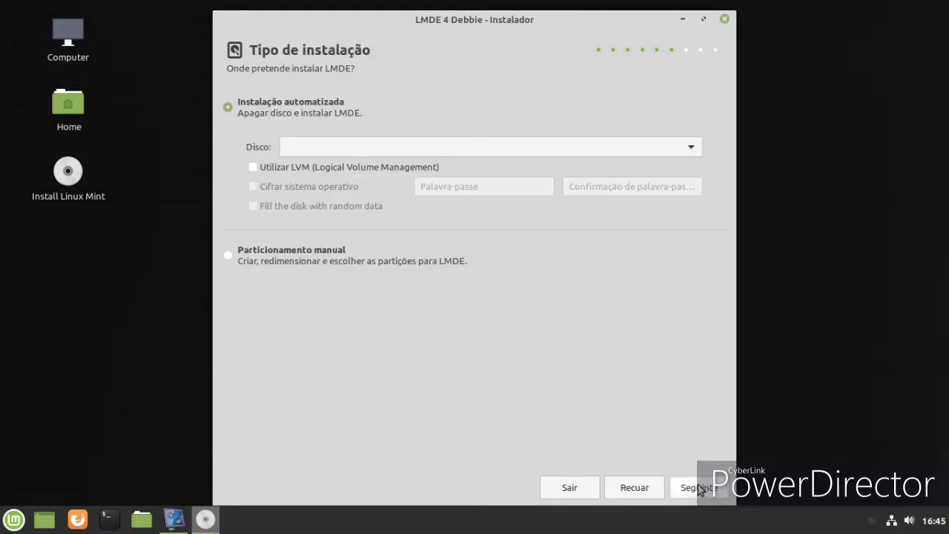
# Choose manual partitioning and assign /dev/sda2 the mount point / with ext4 formatting.
pyautogui.click(243, 264)
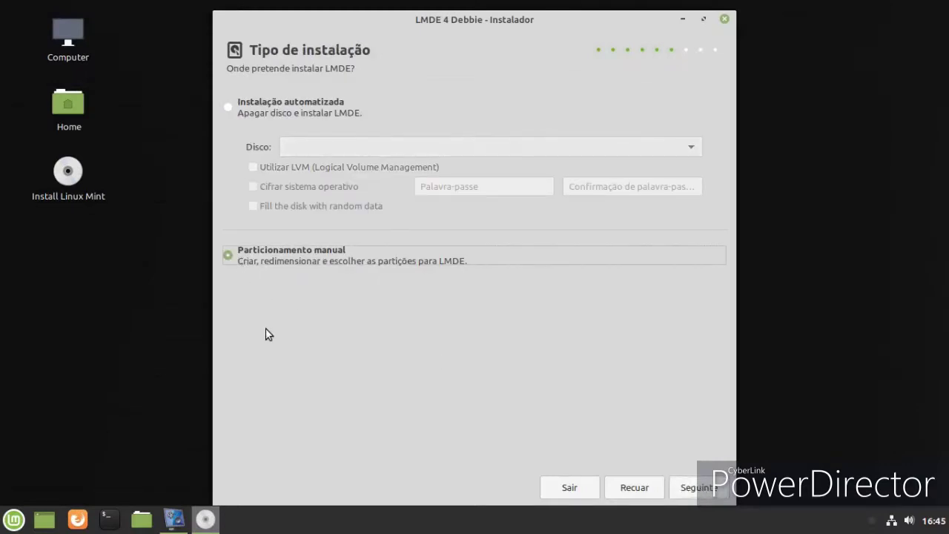
pyautogui.click(678, 487)
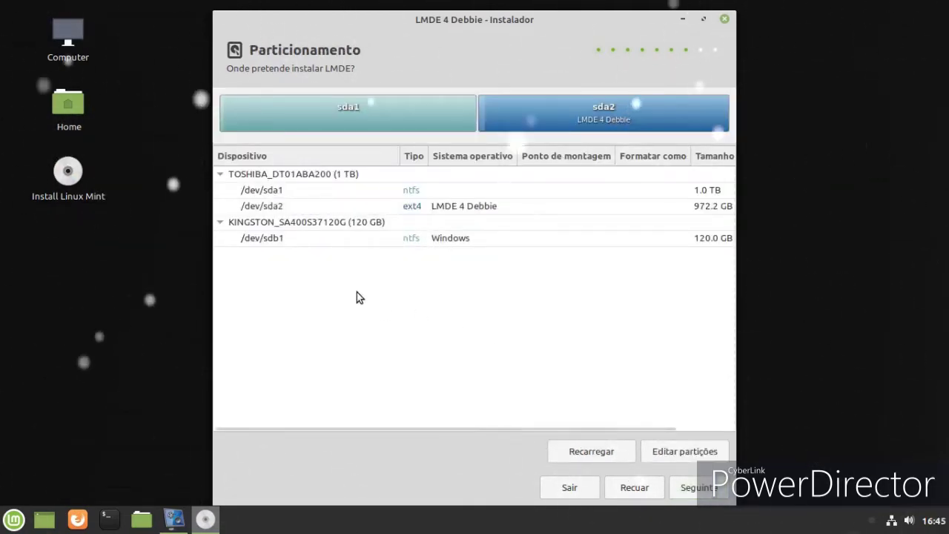
pyautogui.click(447, 208)
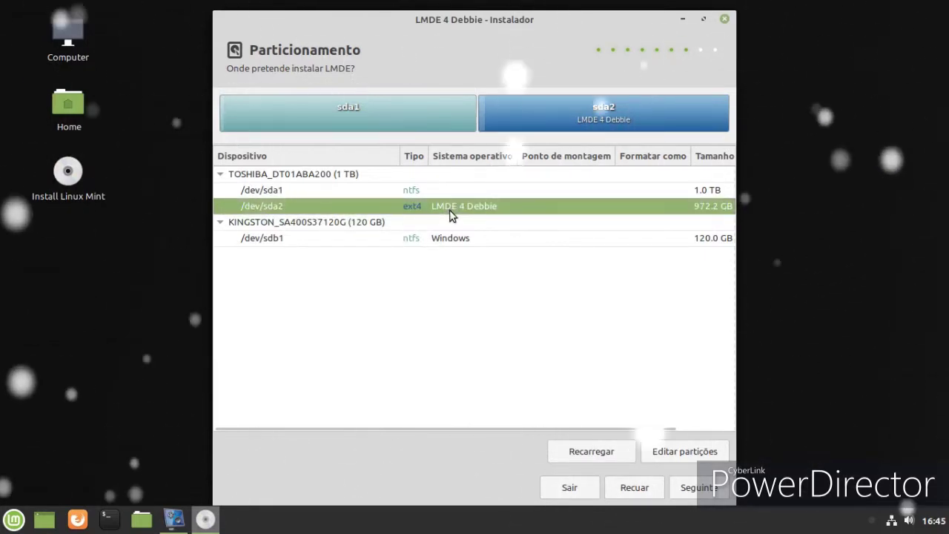
pyautogui.rightClick(449, 214)
pyautogui.click(496, 249)
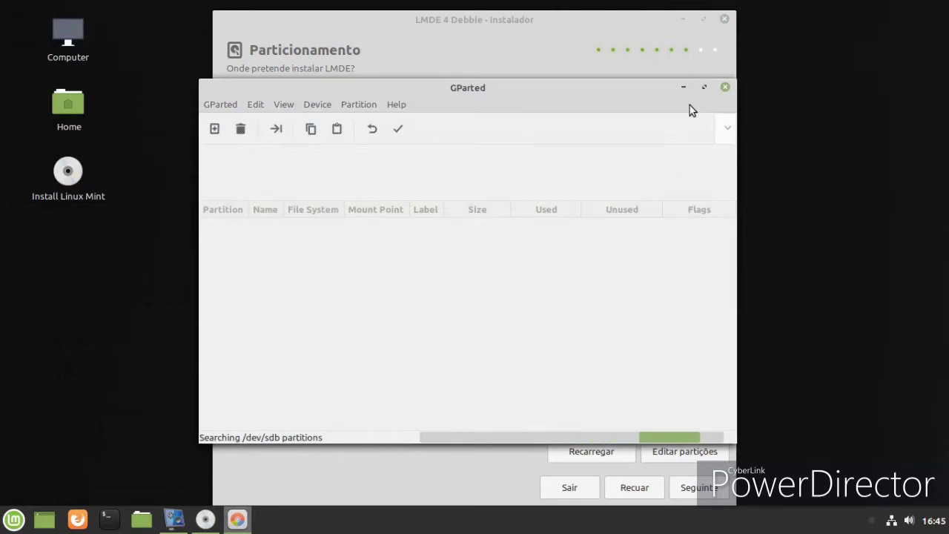
# Close GParted and quit the installer without installing.
pyautogui.click(726, 88)
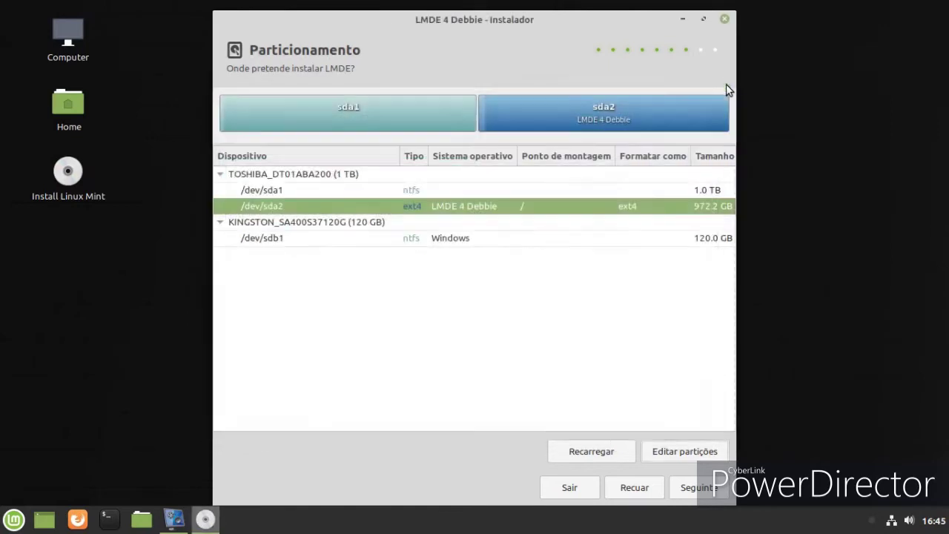
pyautogui.click(725, 20)
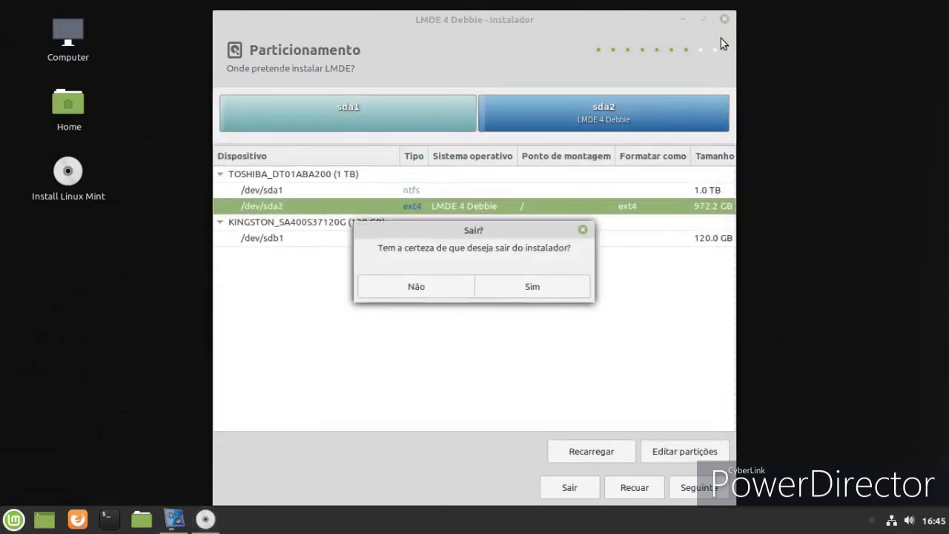
pyautogui.click(480, 286)
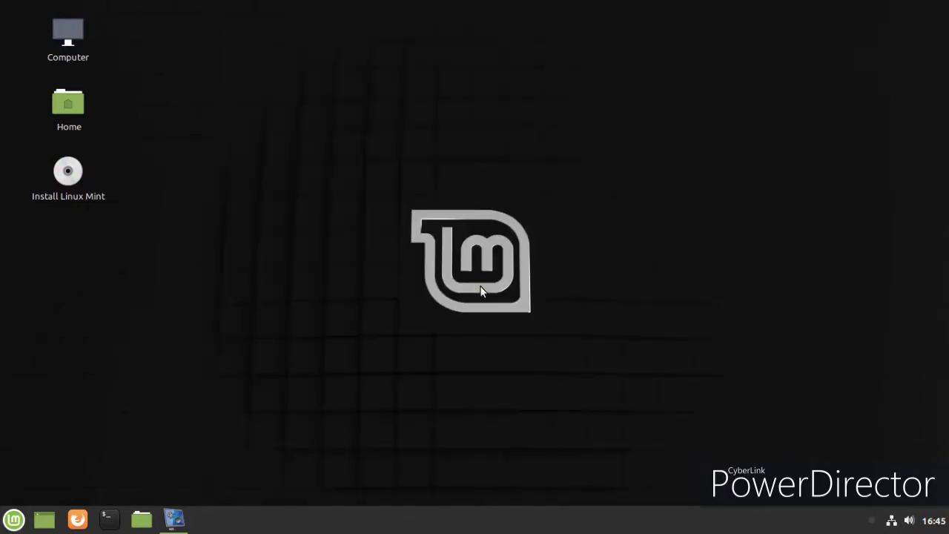
# Customize the desktop layout by adjusting the icon grid spacing and setting the direction to Horizontal, then close the settings.
pyautogui.rightClick(296, 154)
pyautogui.click(324, 304)
pyautogui.moveTo(398, 395)
pyautogui.mouseDown()
pyautogui.moveTo(414, 391)
pyautogui.moveTo(402, 391)
pyautogui.mouseUp()
pyautogui.moveTo(684, 202)
pyautogui.mouseDown()
pyautogui.moveTo(683, 231)
pyautogui.moveTo(677, 207)
pyautogui.mouseUp()
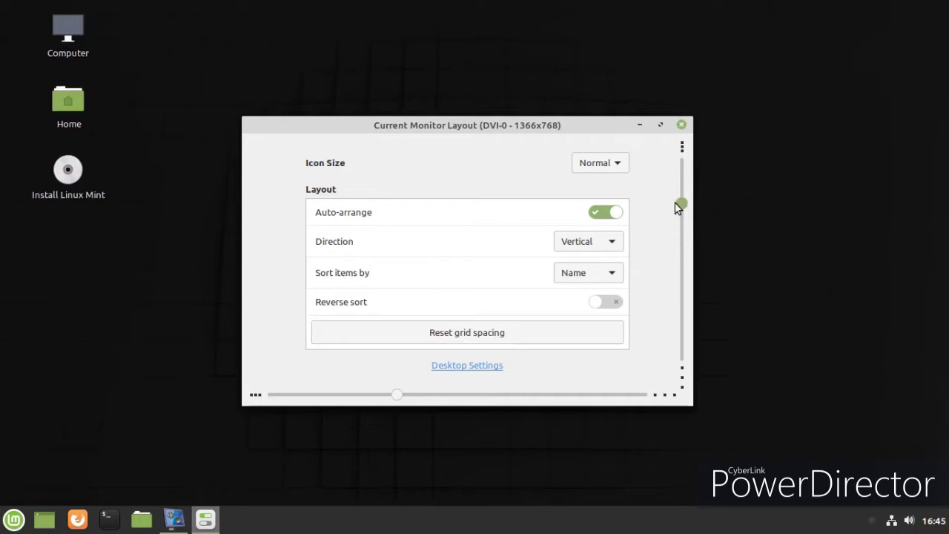
pyautogui.click(585, 245)
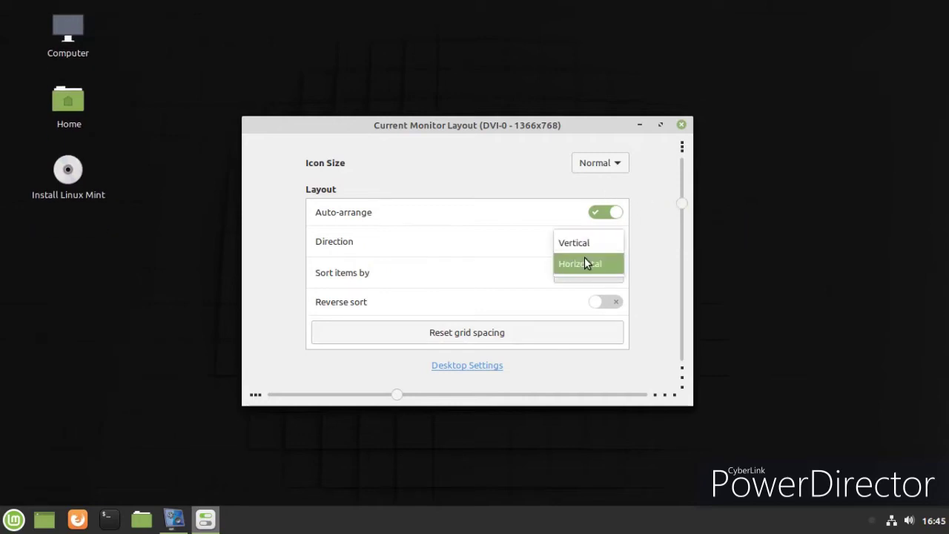
pyautogui.click(586, 263)
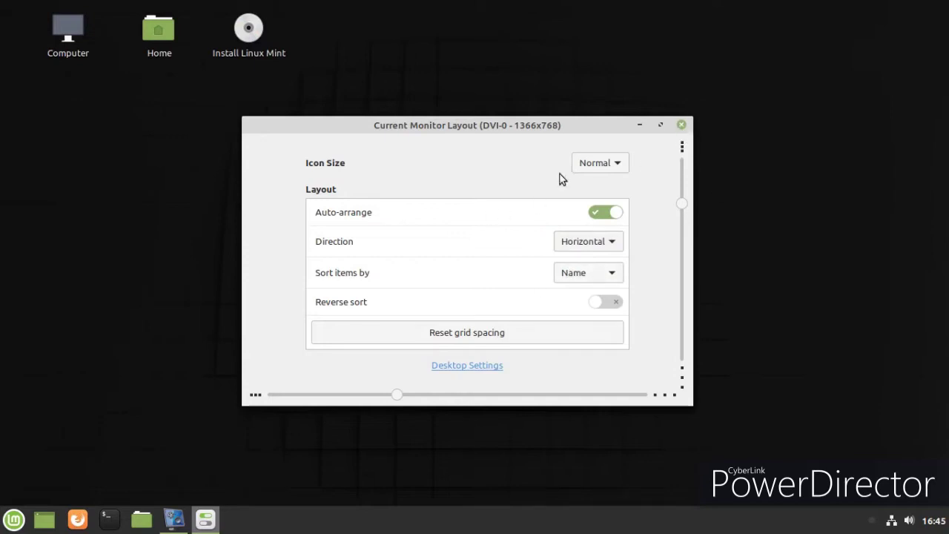
pyautogui.click(681, 126)
pyautogui.rightClick(253, 158)
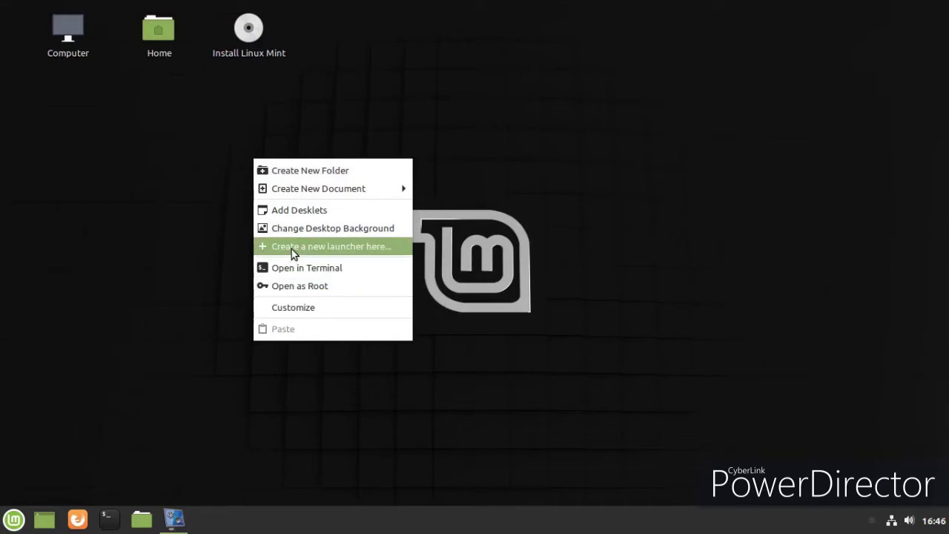
pyautogui.click(301, 234)
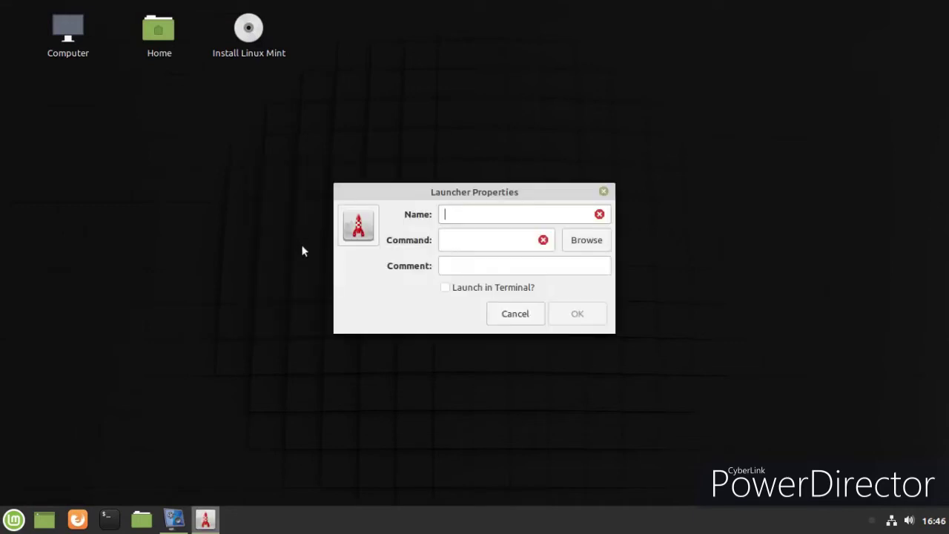
pyautogui.click(516, 316)
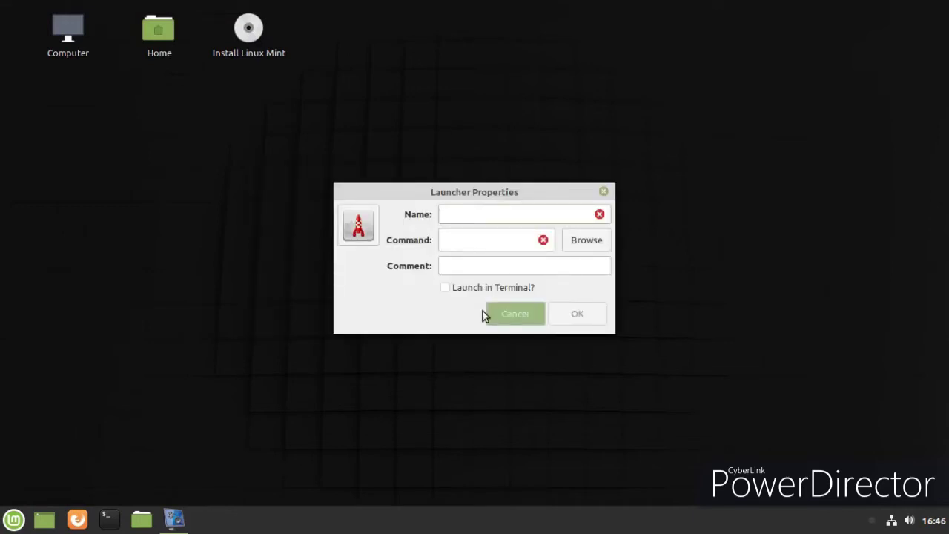
# Set the desktop background to the Hawaii image from the Tricia collection and close the background settings.
pyautogui.rightClick(295, 131)
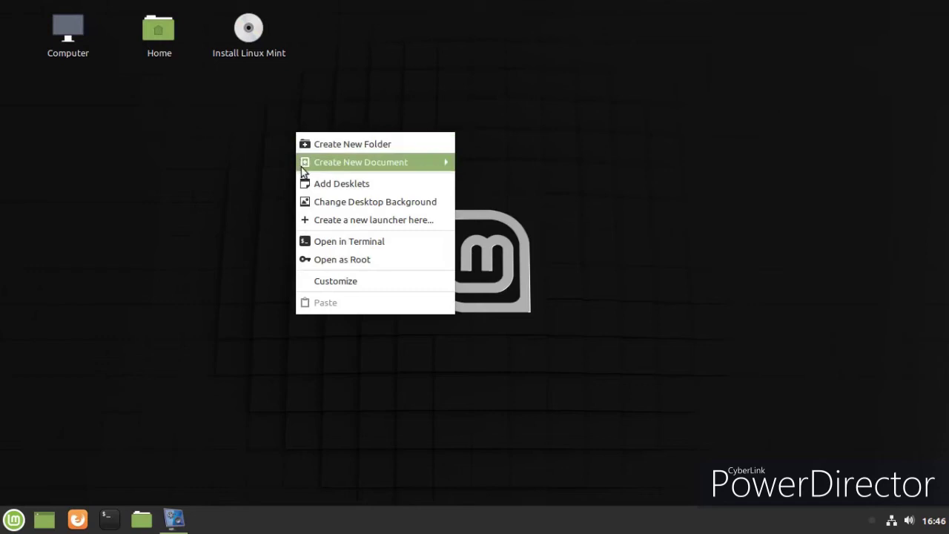
pyautogui.click(315, 207)
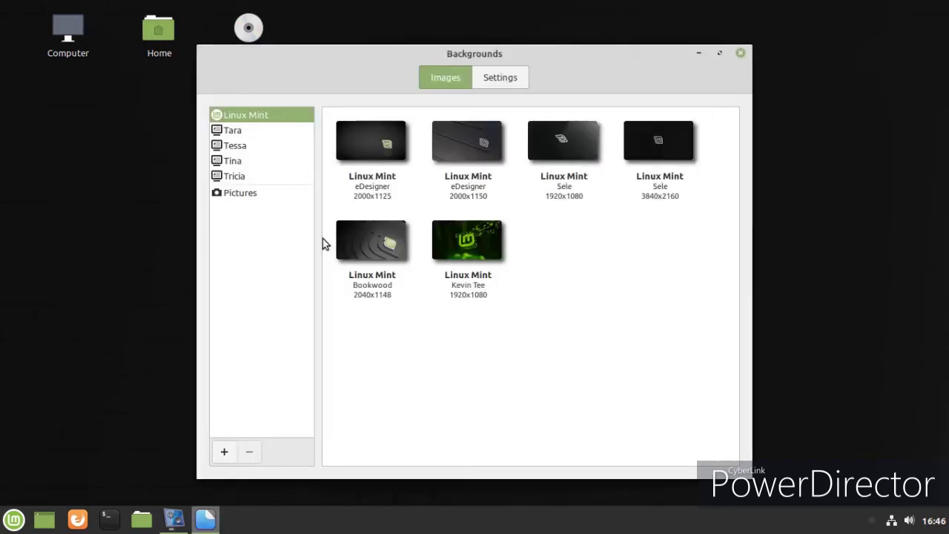
pyautogui.click(272, 178)
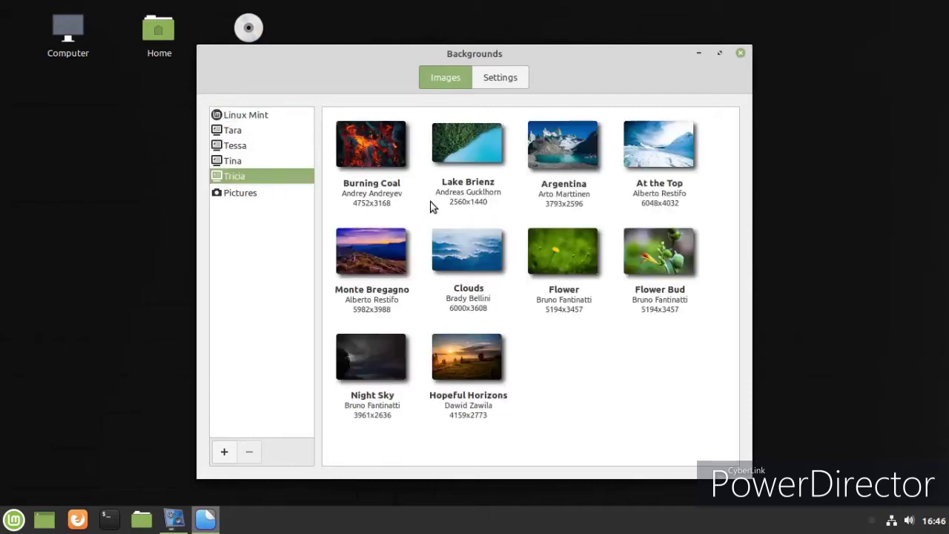
pyautogui.scroll(-5, 638, 315)
pyautogui.scroll(-3, 624, 324)
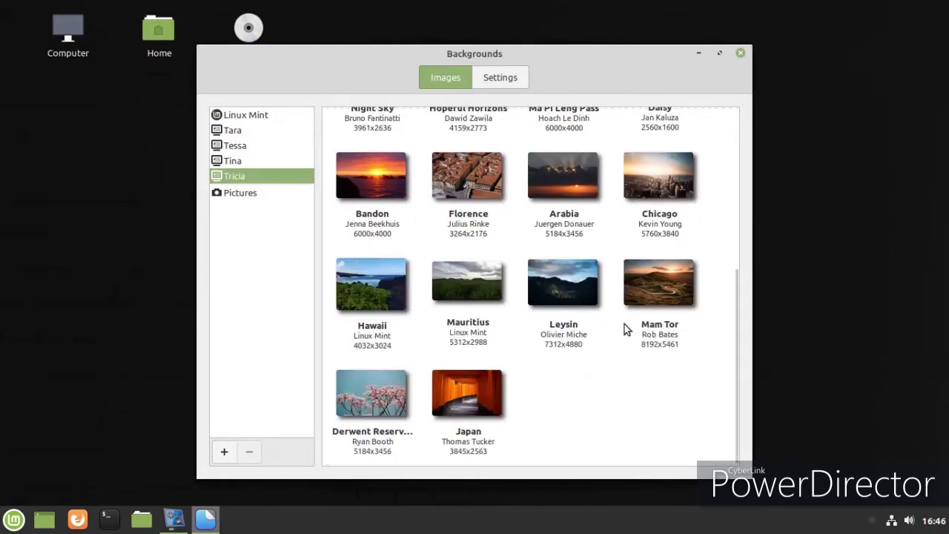
pyautogui.scroll(2, 623, 330)
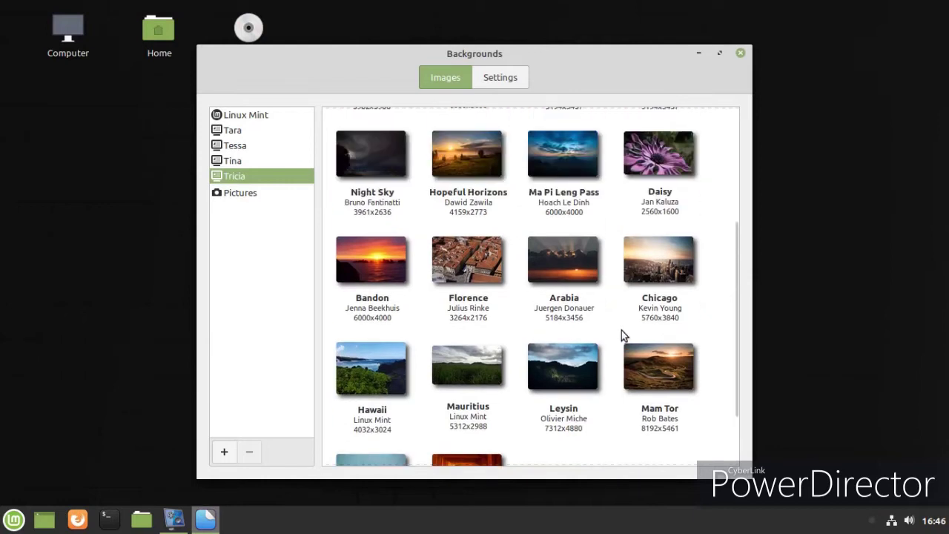
pyautogui.click(366, 384)
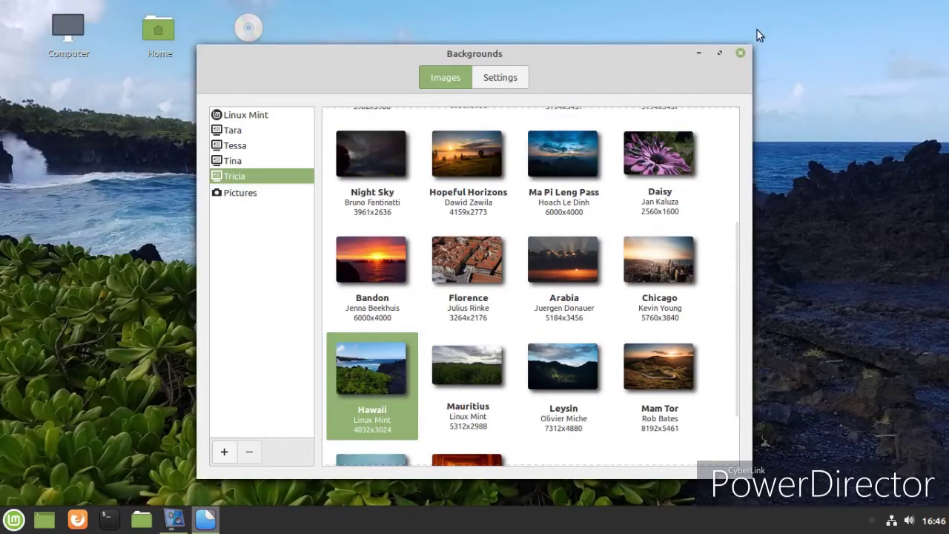
pyautogui.click(741, 54)
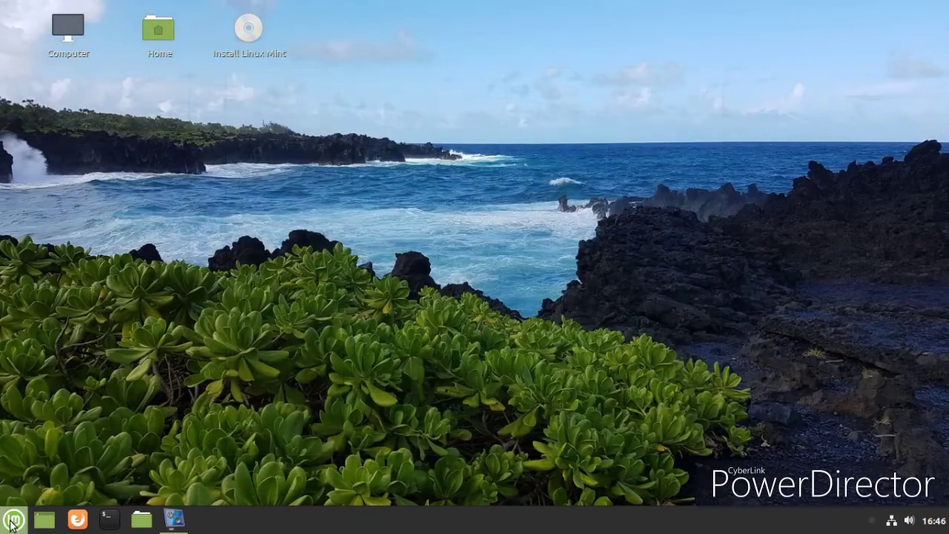
# Open the theme settings in System Settings and set the window borders to Mint-Y-Dark.
pyautogui.click(14, 519)
pyautogui.click(35, 241)
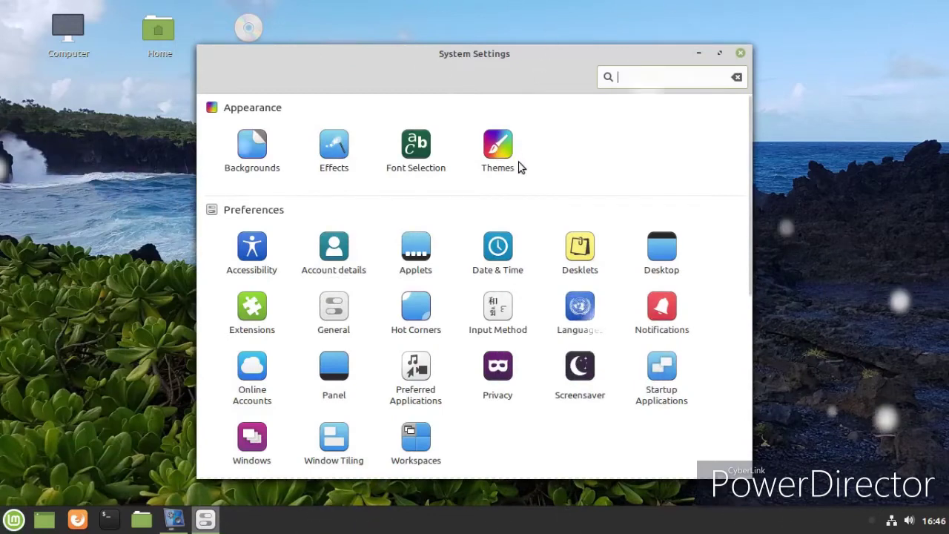
pyautogui.click(591, 162)
pyautogui.click(842, 154)
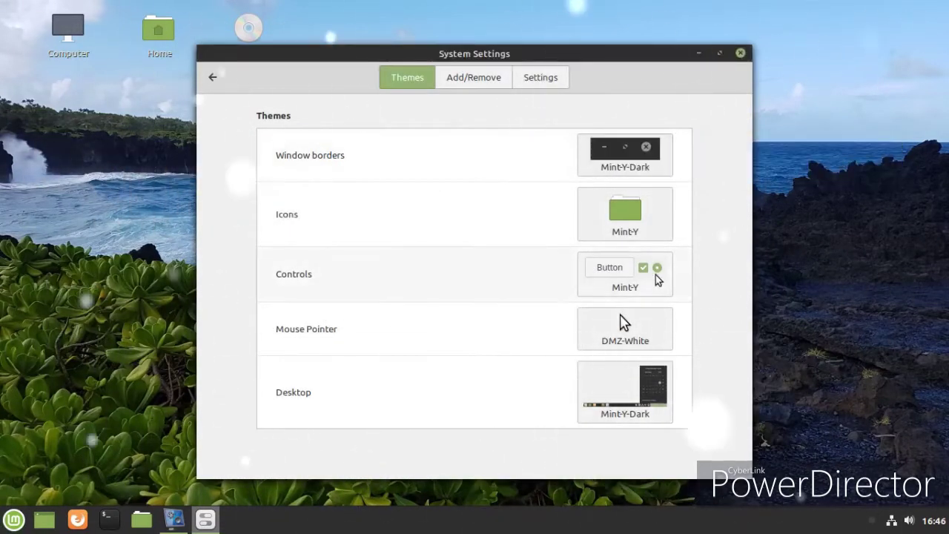
# Set the icon theme to Mint-Y-Teal and the controls theme to Mint-Y-Dark-Teal.
pyautogui.click(647, 233)
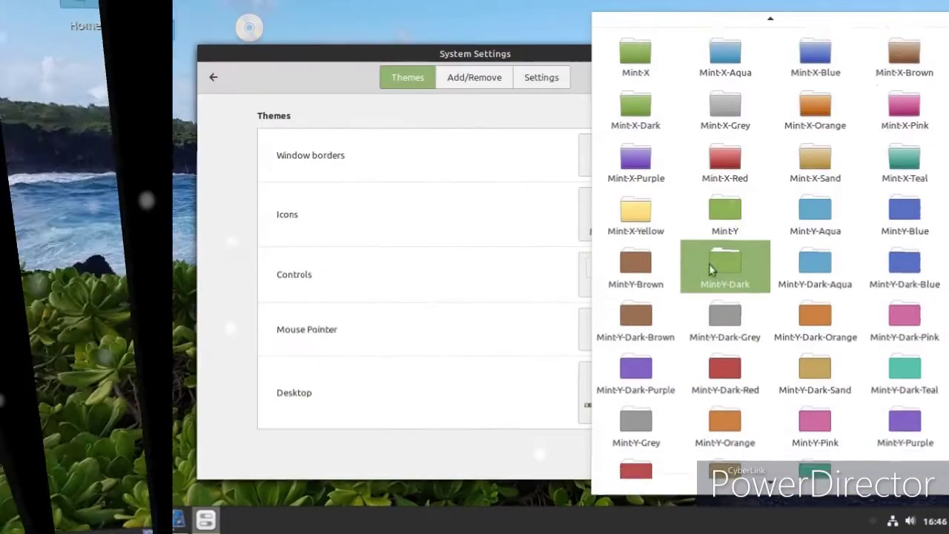
pyautogui.scroll(-1, 699, 274)
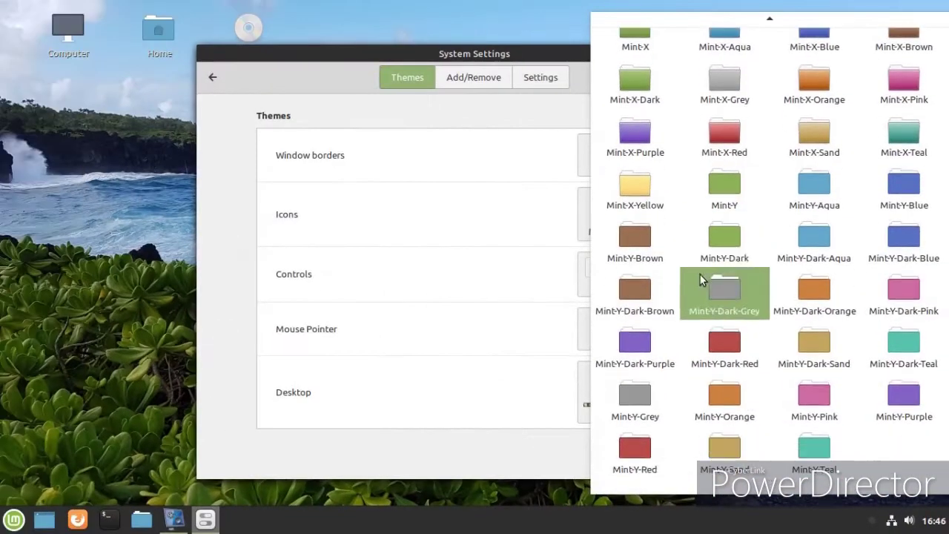
pyautogui.click(776, 441)
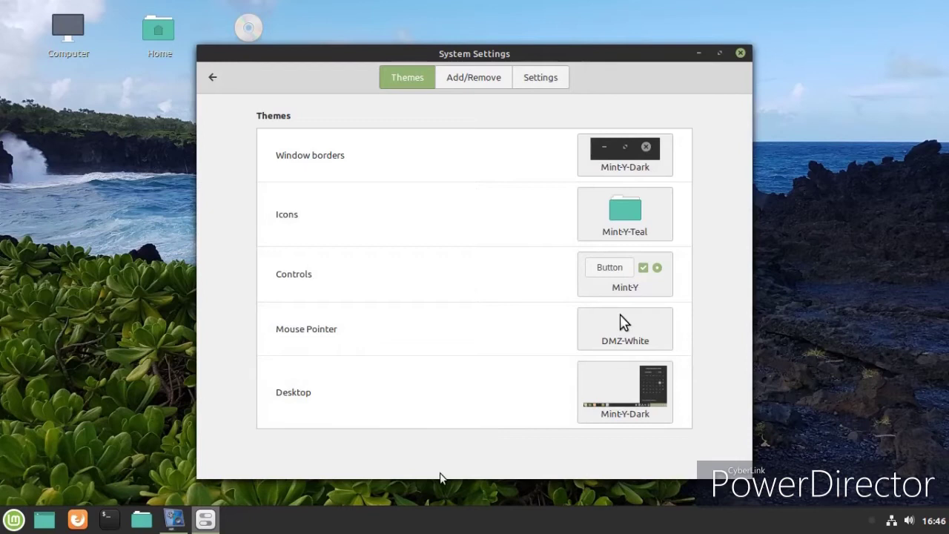
pyautogui.click(644, 286)
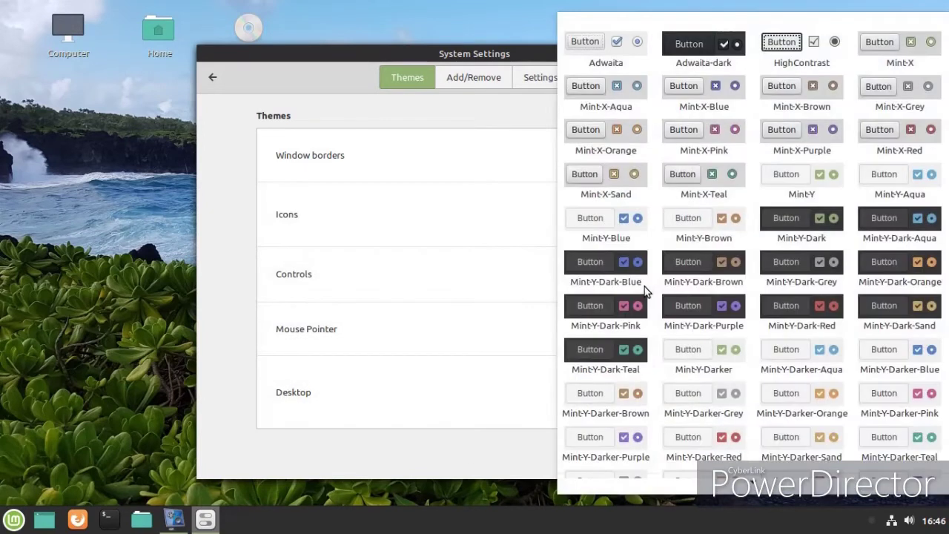
pyautogui.click(602, 354)
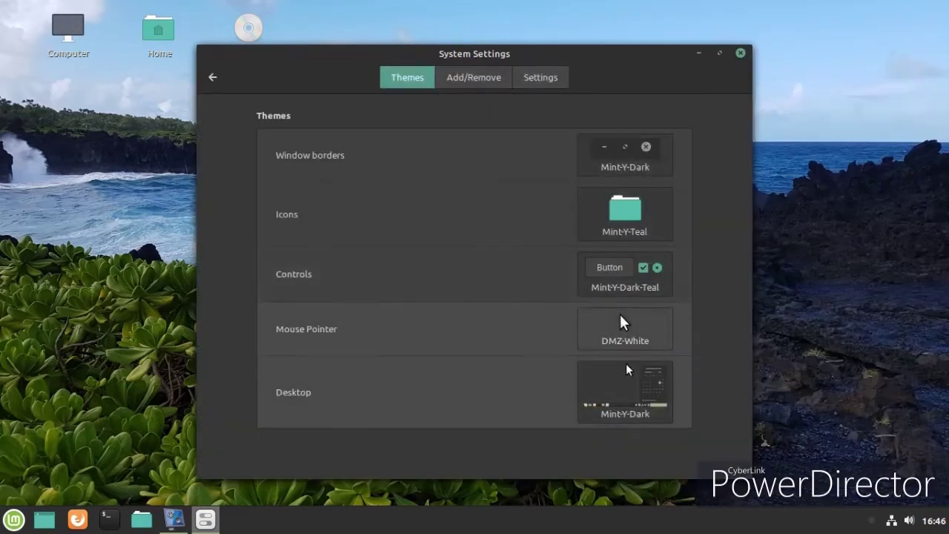
# Set the desktop theme to Mint-Y-Teal and close System Settings.
pyautogui.click(623, 375)
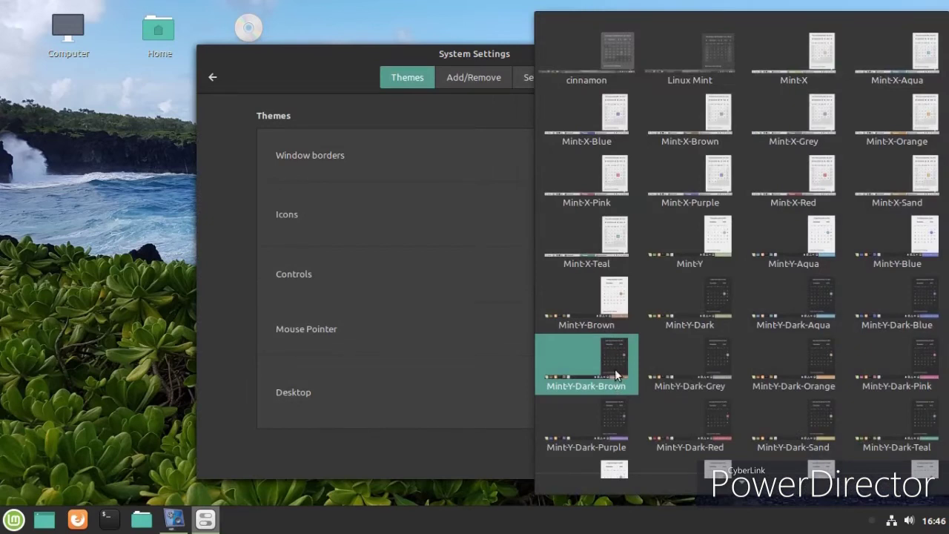
pyautogui.scroll(-2, 677, 328)
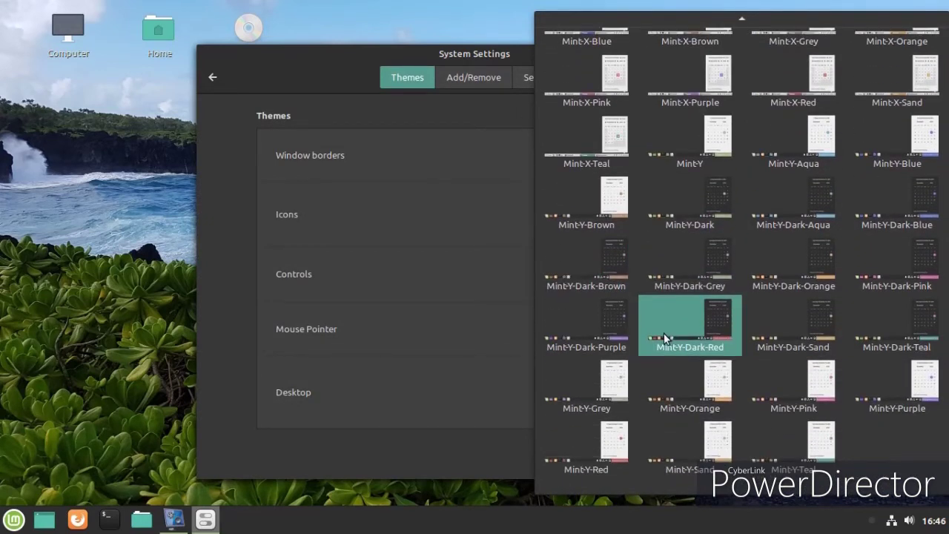
pyautogui.click(792, 448)
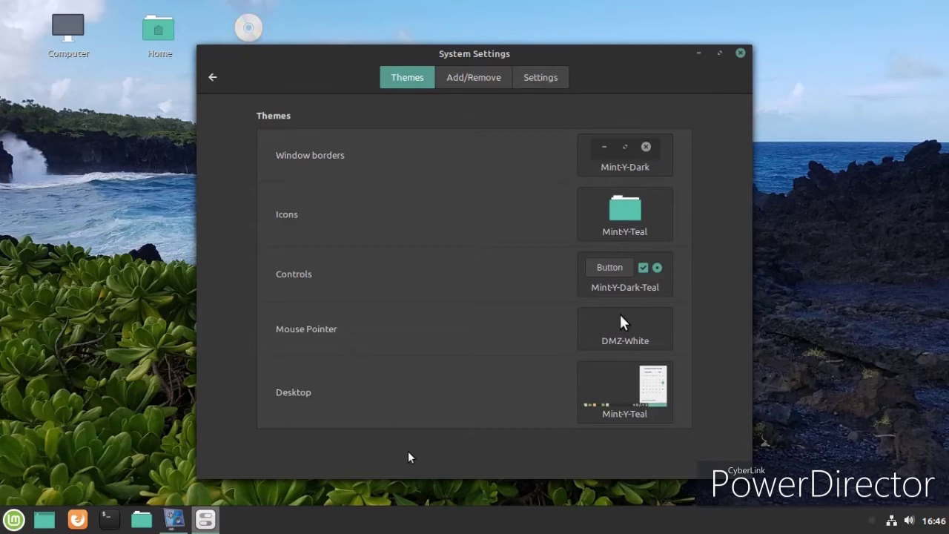
pyautogui.click(740, 54)
# Open Software Manager and look through the Internet category's Web, Email, Chat and File sharing sections, returning to the home page.
pyautogui.click(15, 521)
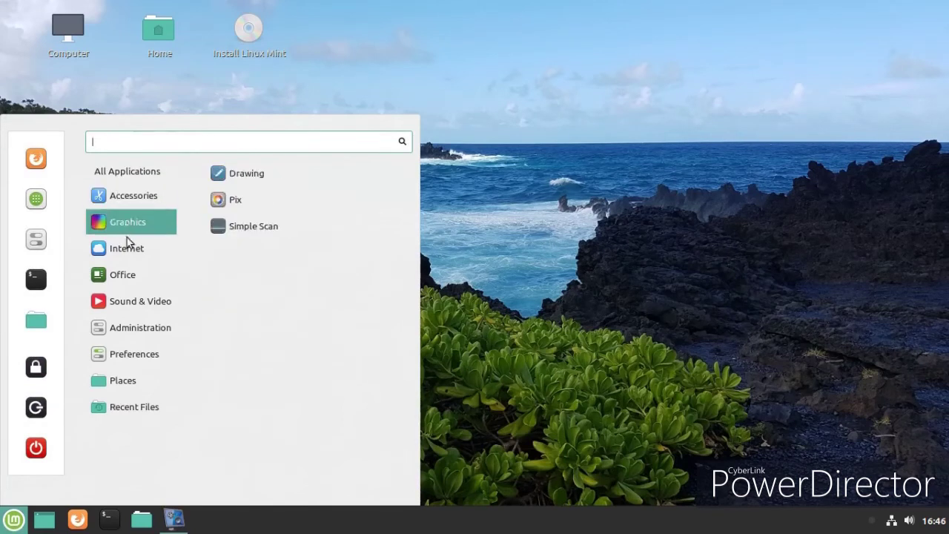
pyautogui.moveTo(116, 320)
pyautogui.click(37, 206)
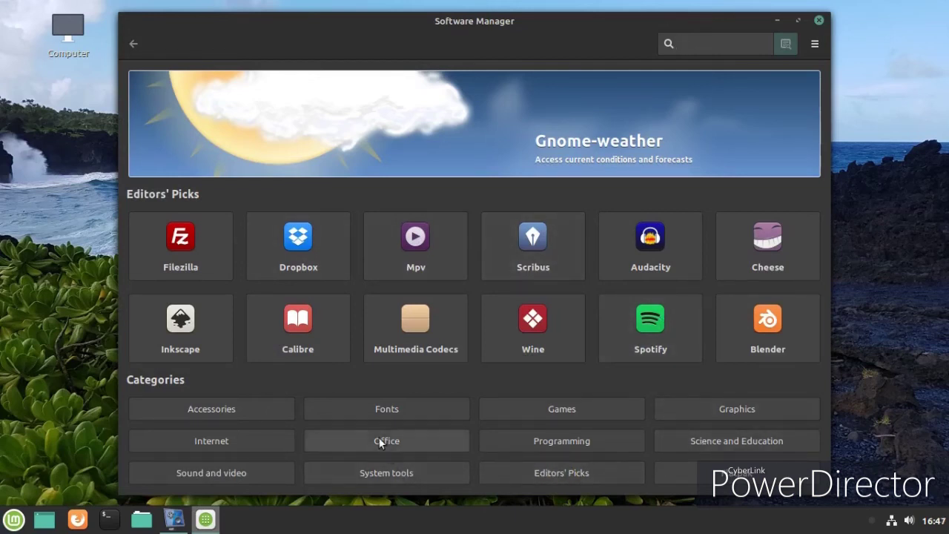
pyautogui.click(220, 445)
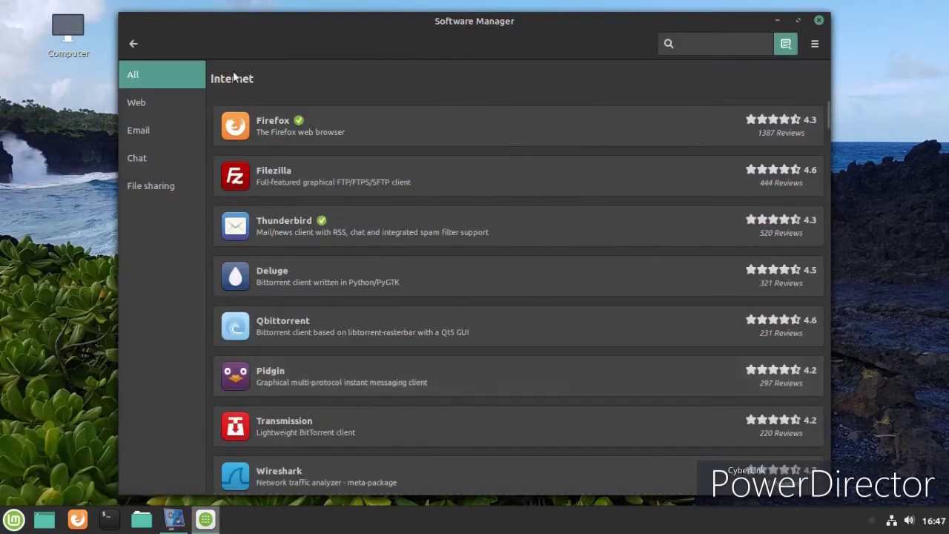
pyautogui.click(147, 104)
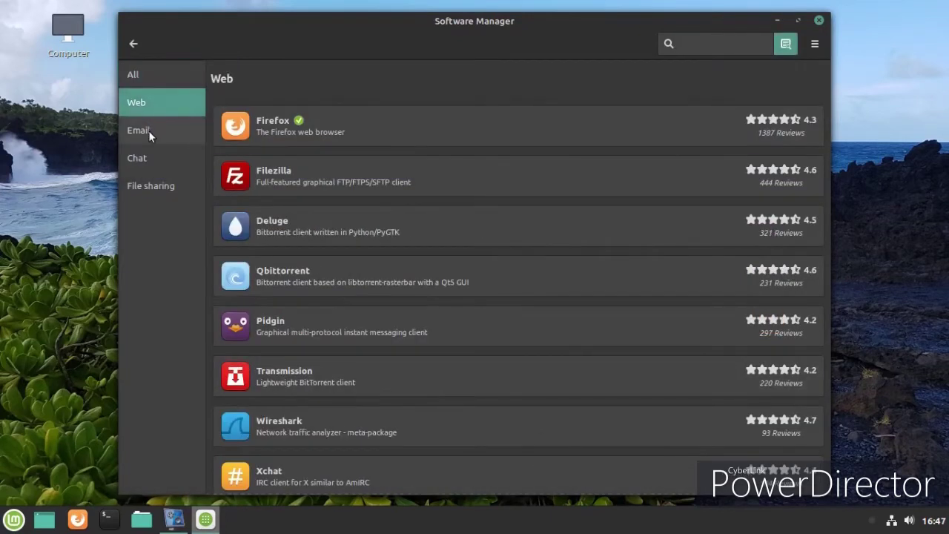
pyautogui.click(145, 132)
pyautogui.click(149, 156)
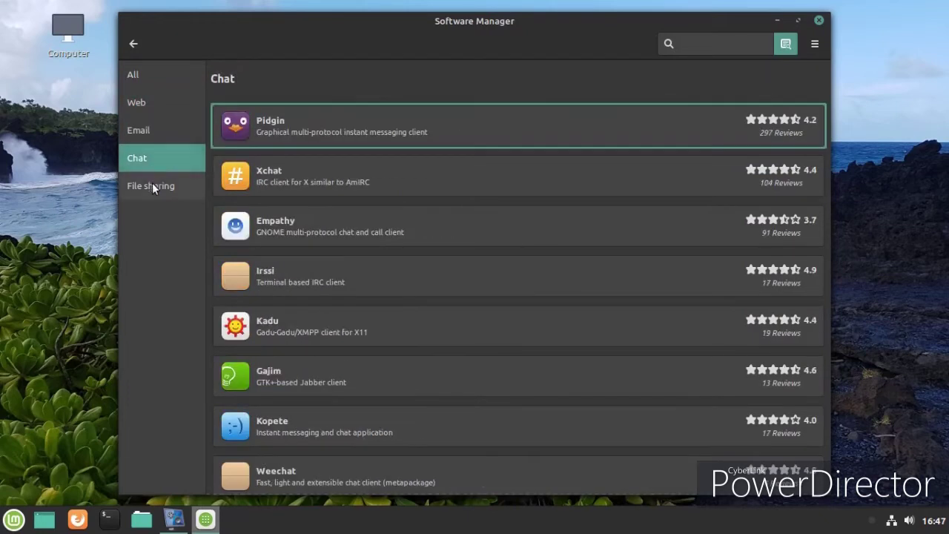
pyautogui.click(153, 185)
pyautogui.click(135, 43)
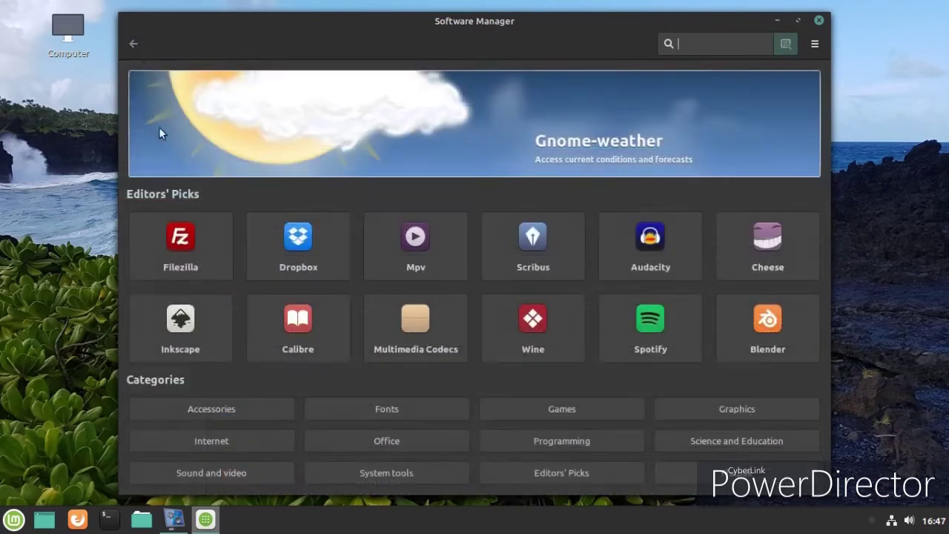
# Look through the Sound and video and System tools categories, returning to the Software Manager home page.
pyautogui.click(257, 467)
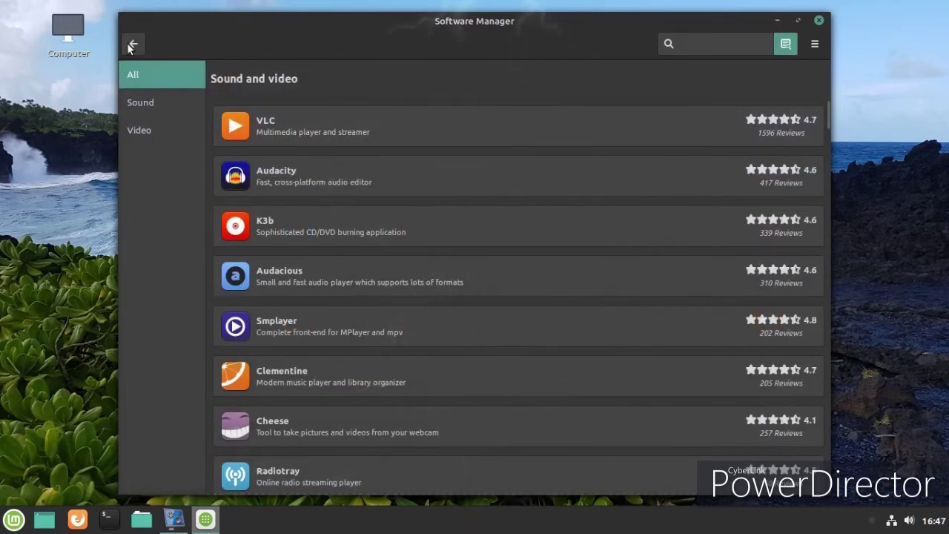
pyautogui.click(131, 45)
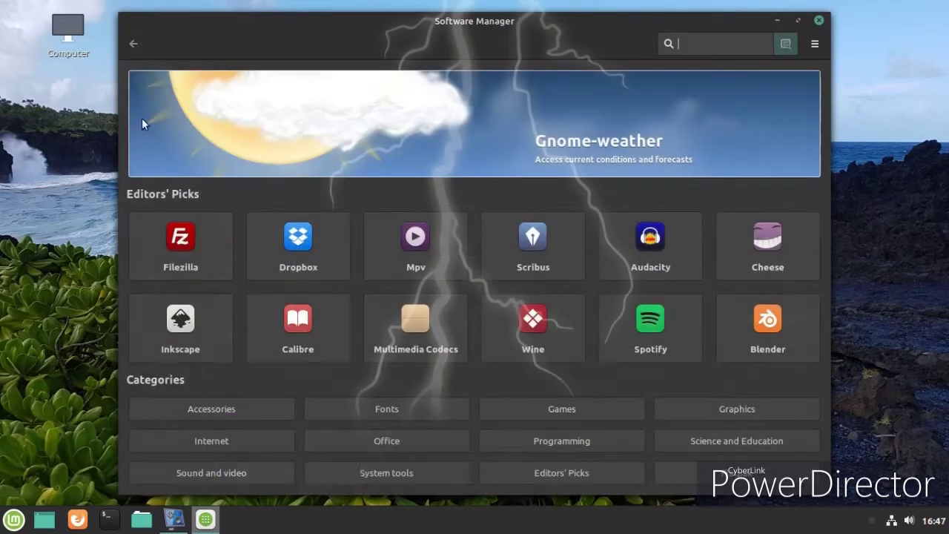
pyautogui.click(406, 472)
pyautogui.scroll(-10, 427, 275)
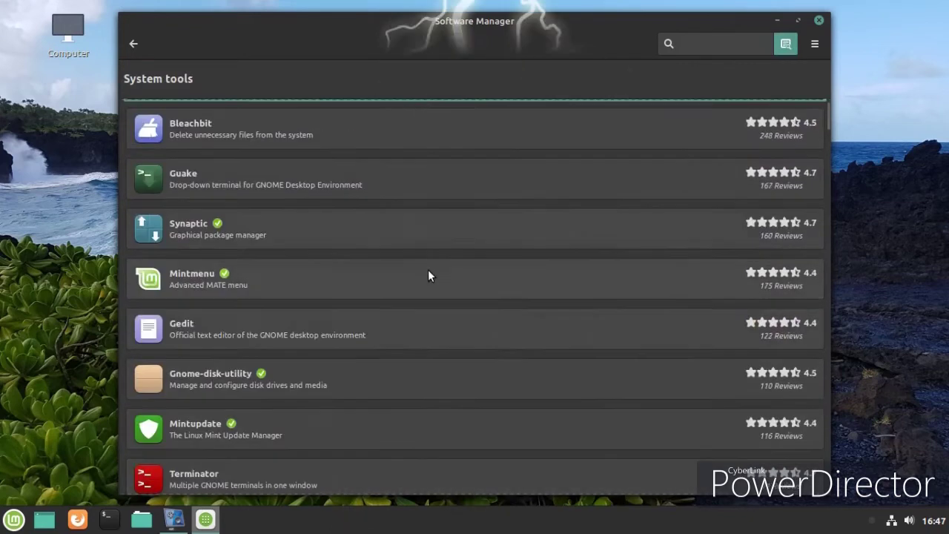
pyautogui.scroll(-8, 427, 284)
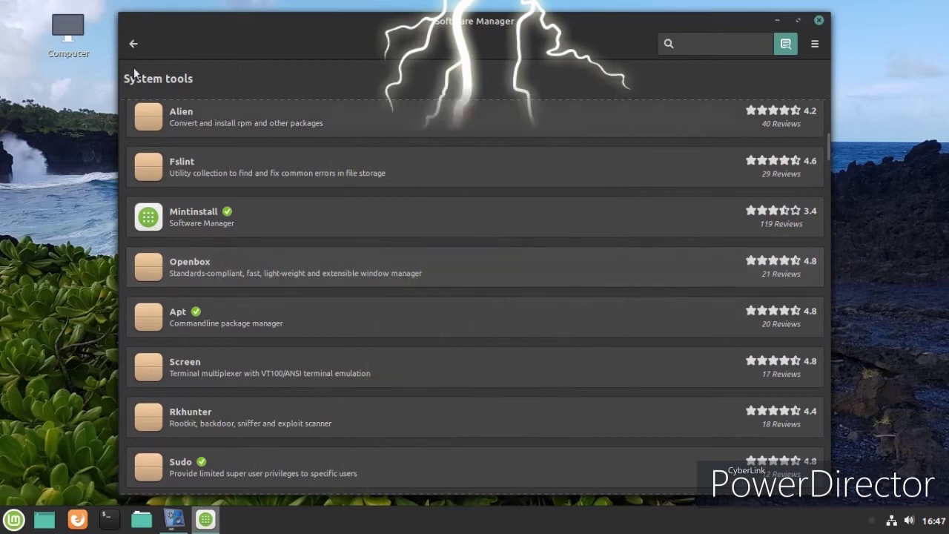
pyautogui.click(130, 48)
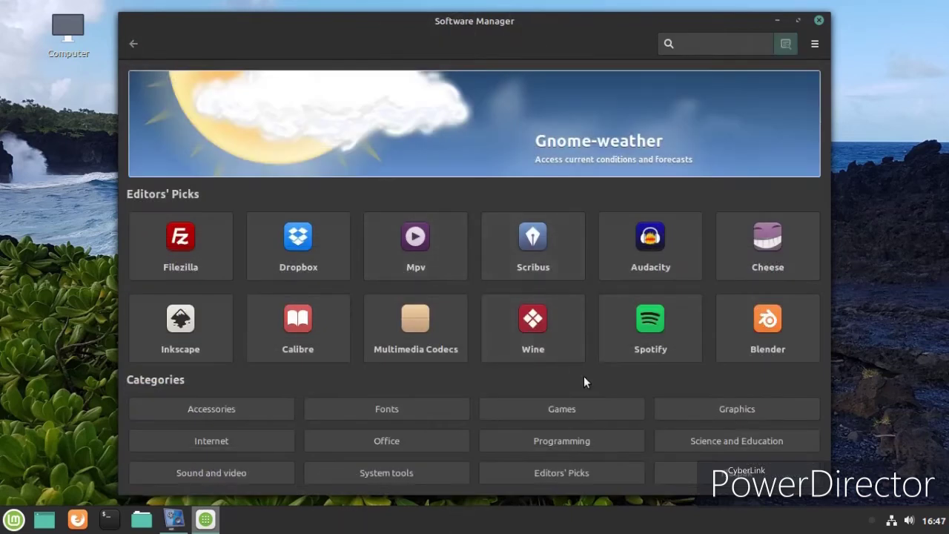
# View the detail pages of the Wine and Blender editors' picks and return to the home page.
pyautogui.click(567, 353)
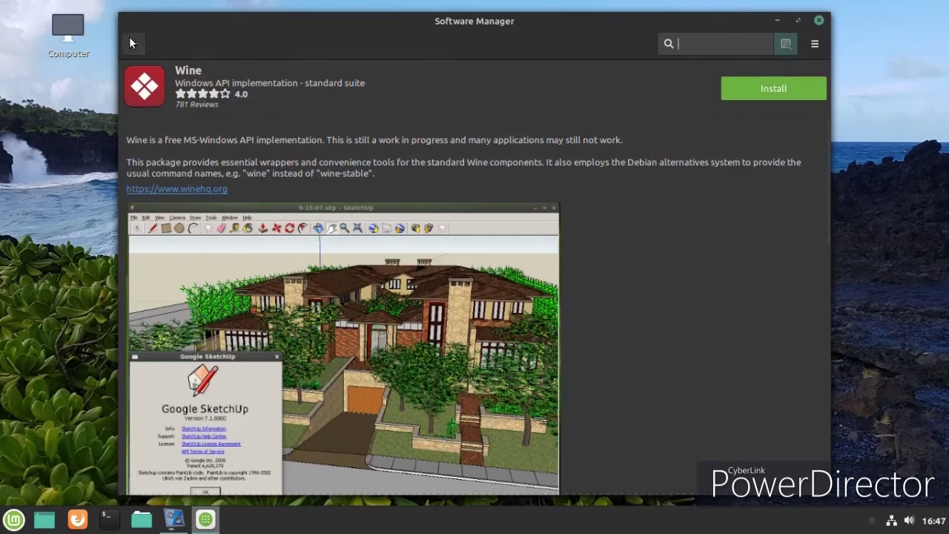
pyautogui.click(130, 44)
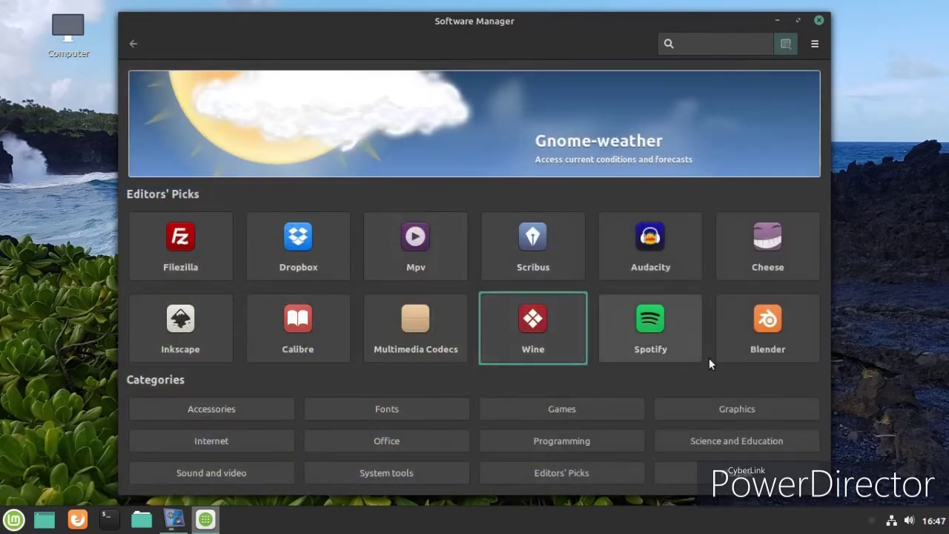
pyautogui.click(775, 340)
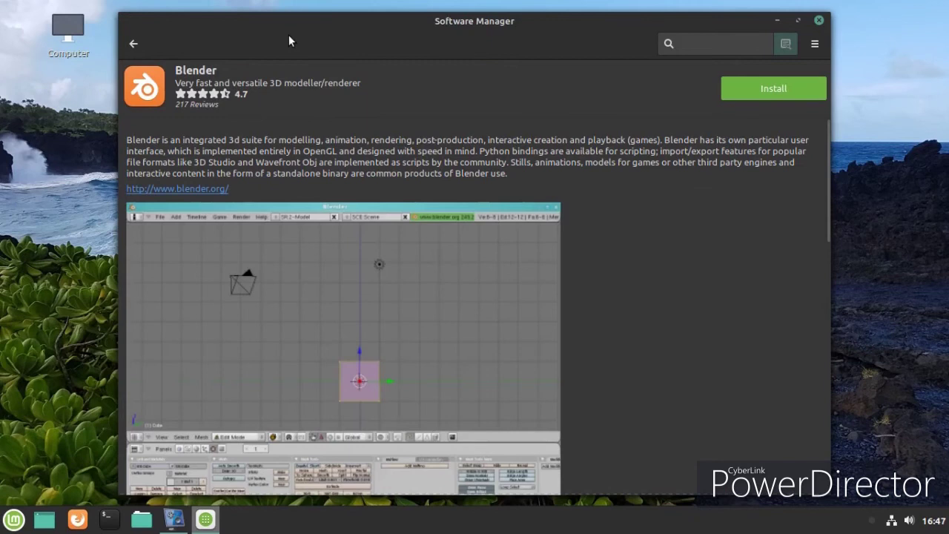
pyautogui.click(129, 44)
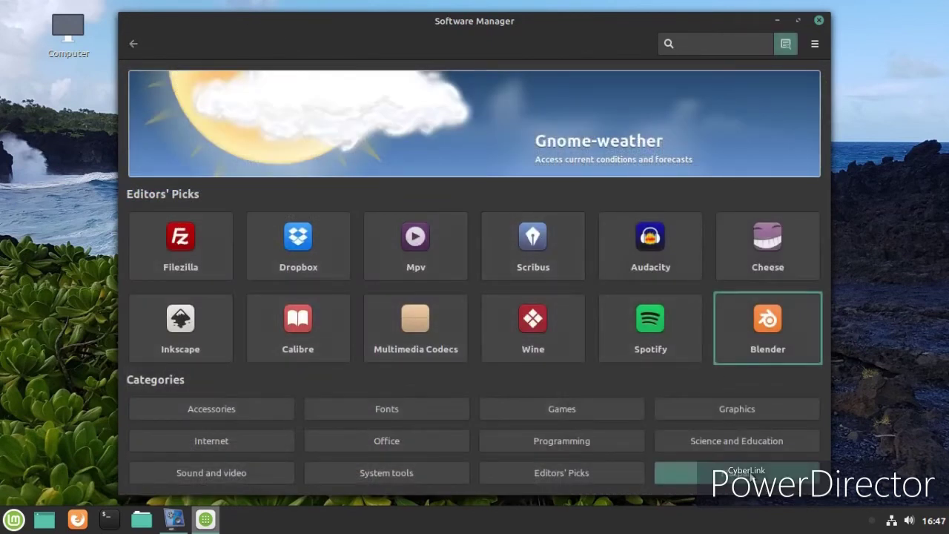
# Open the Flatpak category and examine the OBS Studio detail page, returning to the Flatpak list.
pyautogui.click(727, 472)
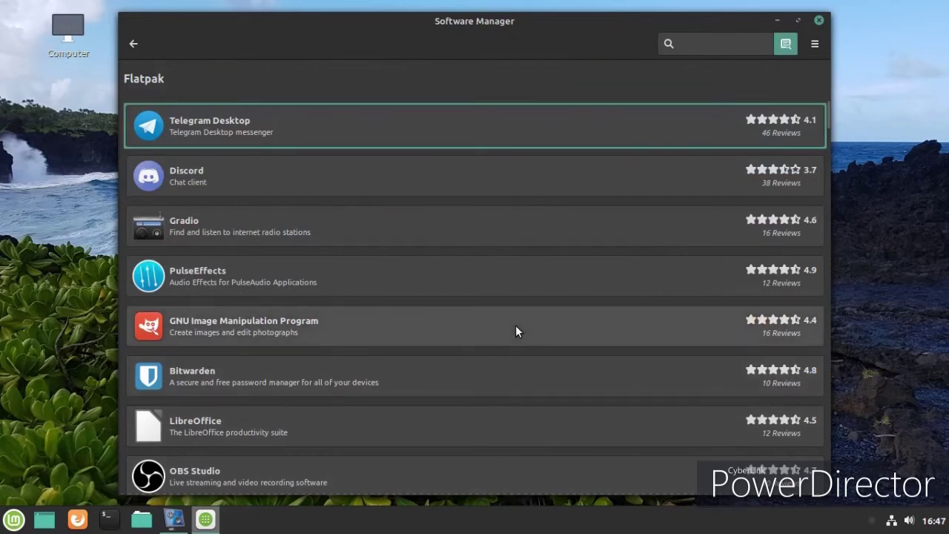
pyautogui.scroll(-5, 517, 337)
pyautogui.click(383, 226)
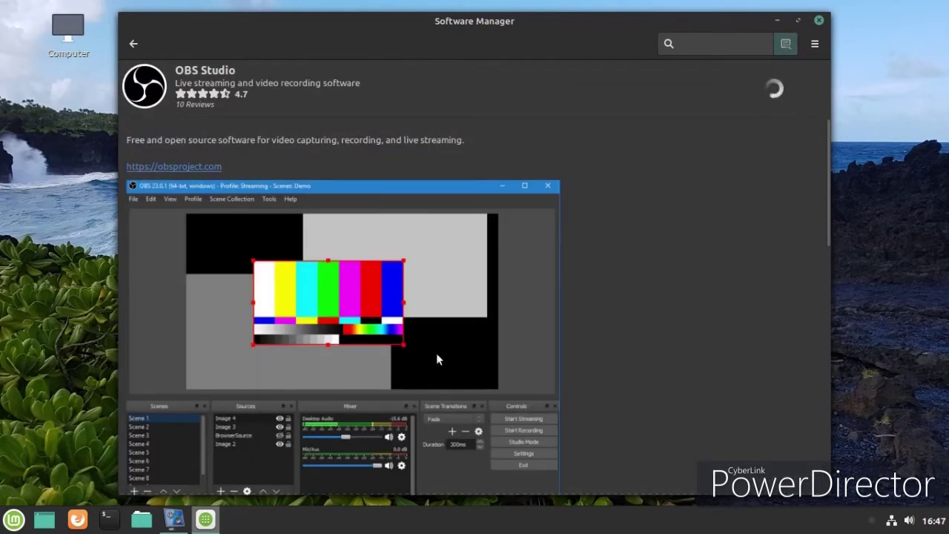
pyautogui.scroll(-4, 441, 355)
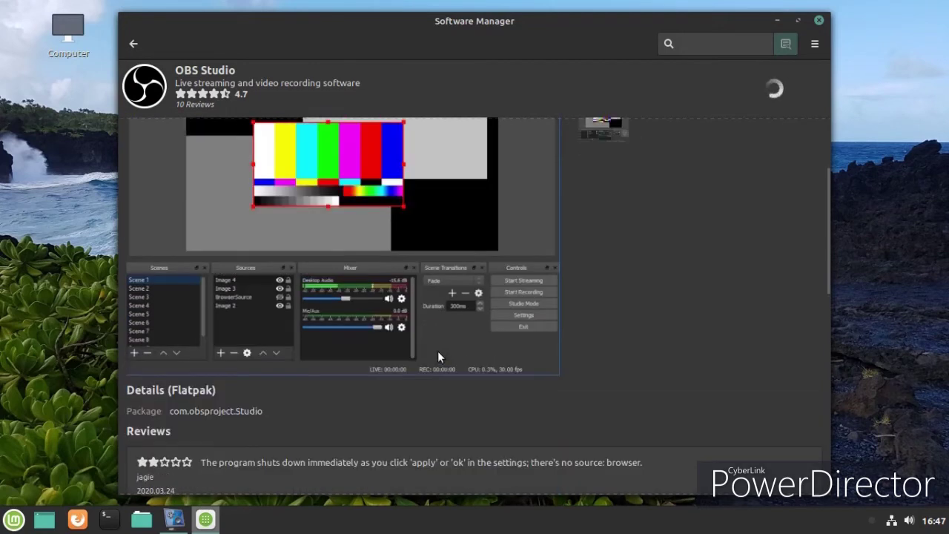
pyautogui.click(130, 44)
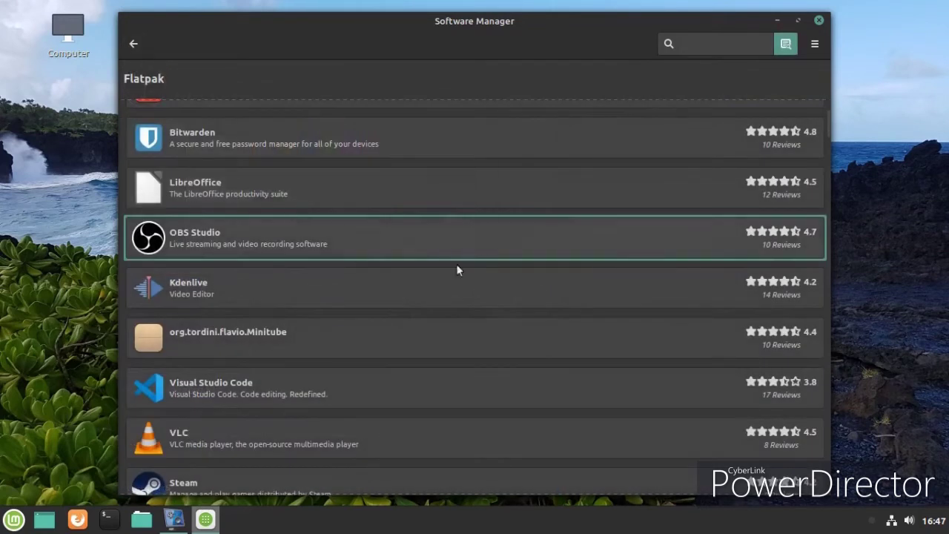
# Browse the rest of the Flatpak list and the Fonts category, closing Software Manager at the end.
pyautogui.scroll(-5, 445, 245)
pyautogui.scroll(-3, 536, 248)
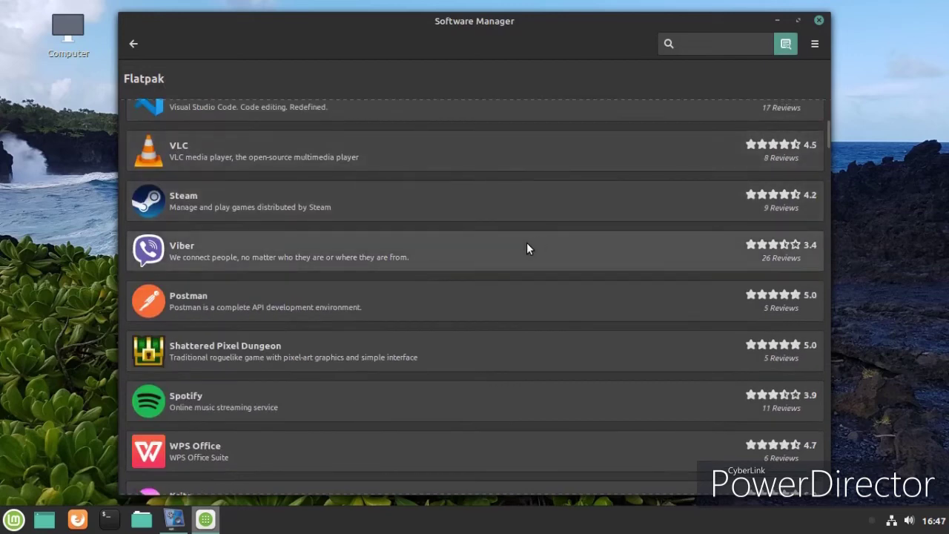
pyautogui.scroll(-3, 408, 256)
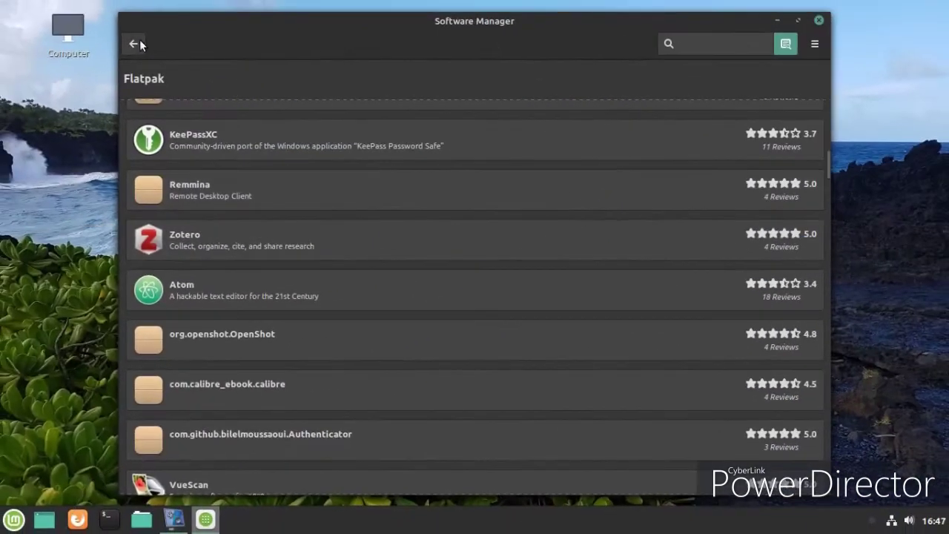
pyautogui.click(135, 43)
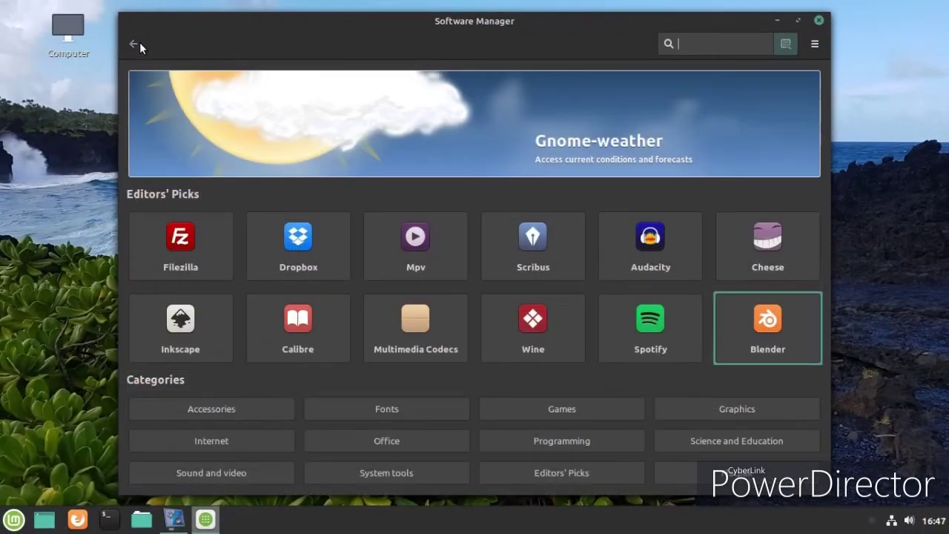
pyautogui.click(360, 412)
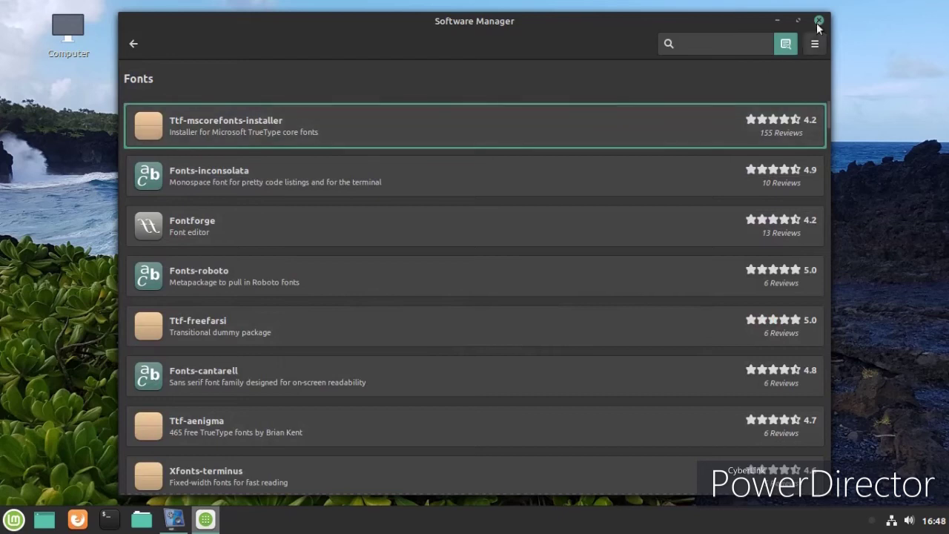
pyautogui.click(818, 21)
# Open the Fonts application from Accessories and preview the Courier 10 Pitch font.
pyautogui.click(13, 519)
pyautogui.moveTo(103, 305)
pyautogui.moveTo(114, 204)
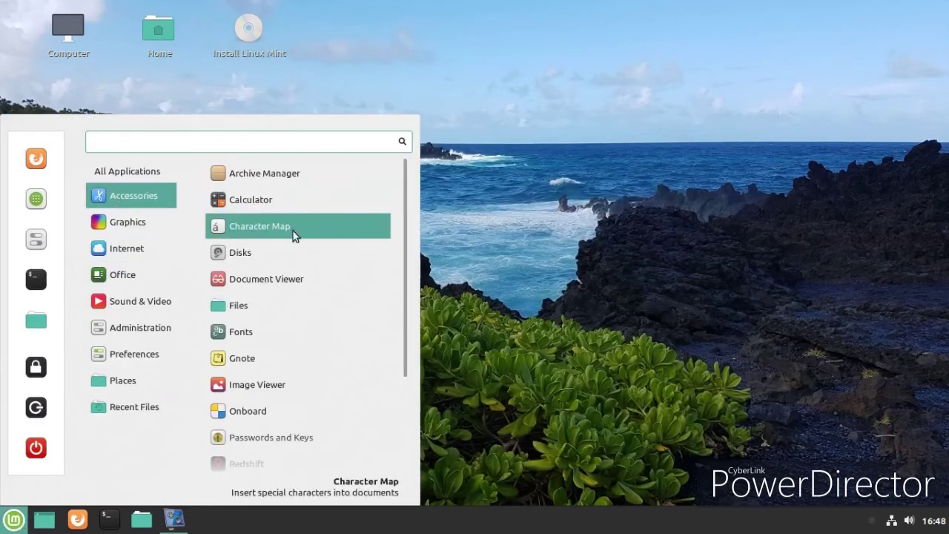
pyautogui.click(290, 332)
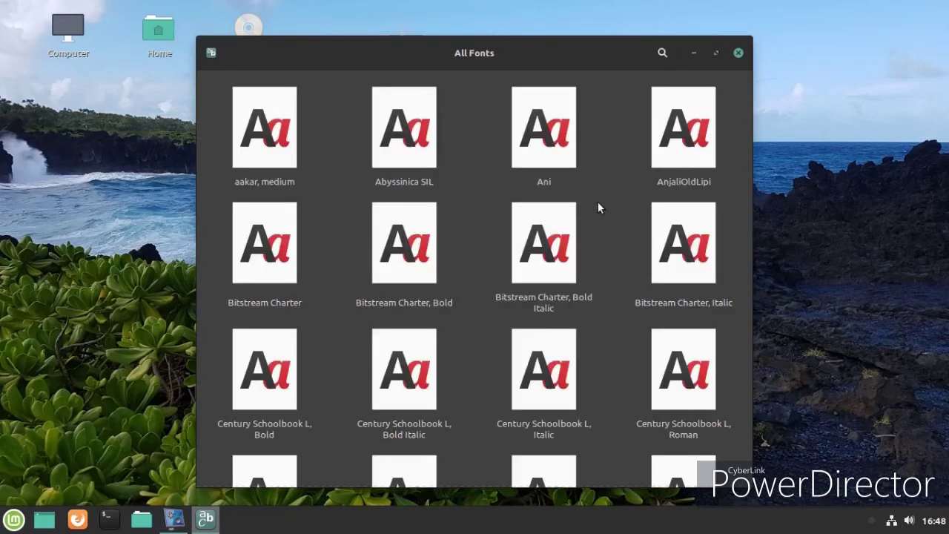
pyautogui.scroll(-5, 593, 215)
pyautogui.click(538, 245)
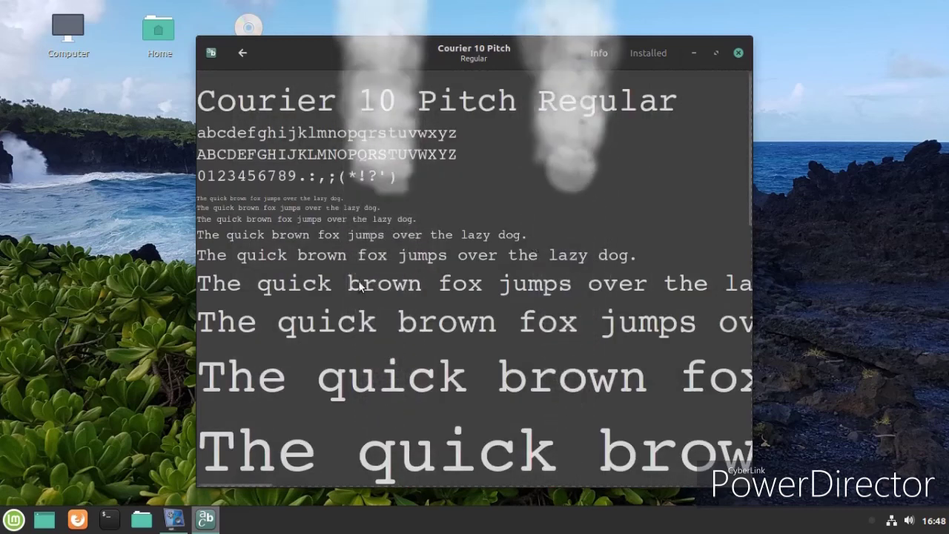
# Return from the Courier 10 Pitch preview to the font list and close the Fonts application.
pyautogui.click(14, 519)
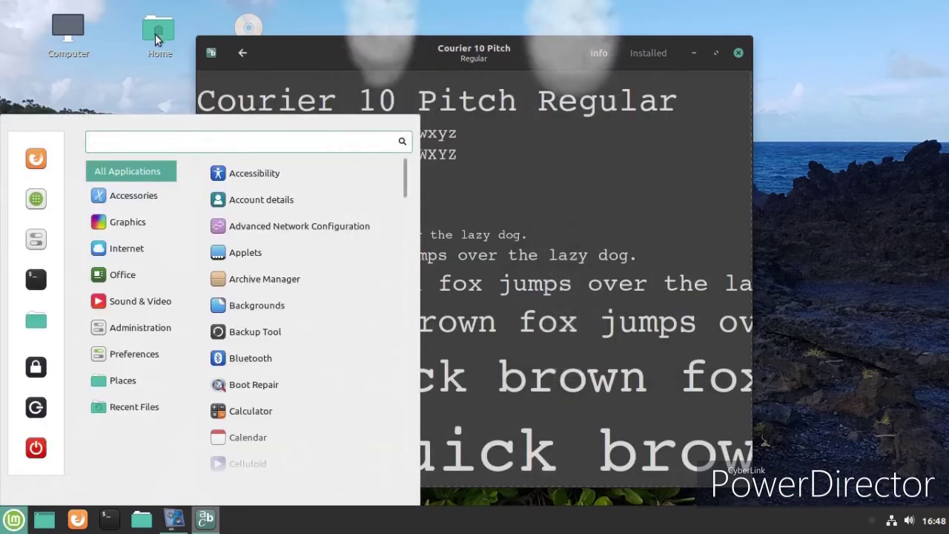
pyautogui.click(154, 78)
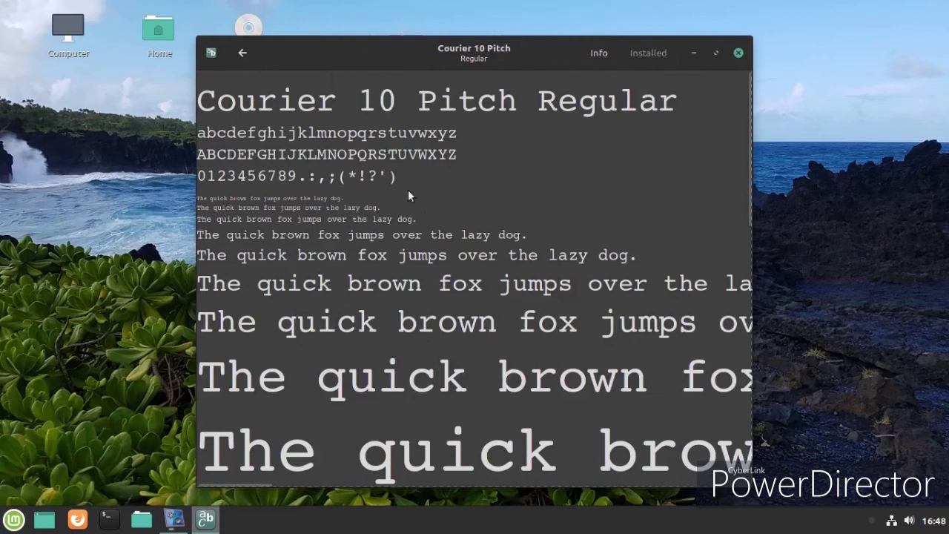
pyautogui.click(242, 52)
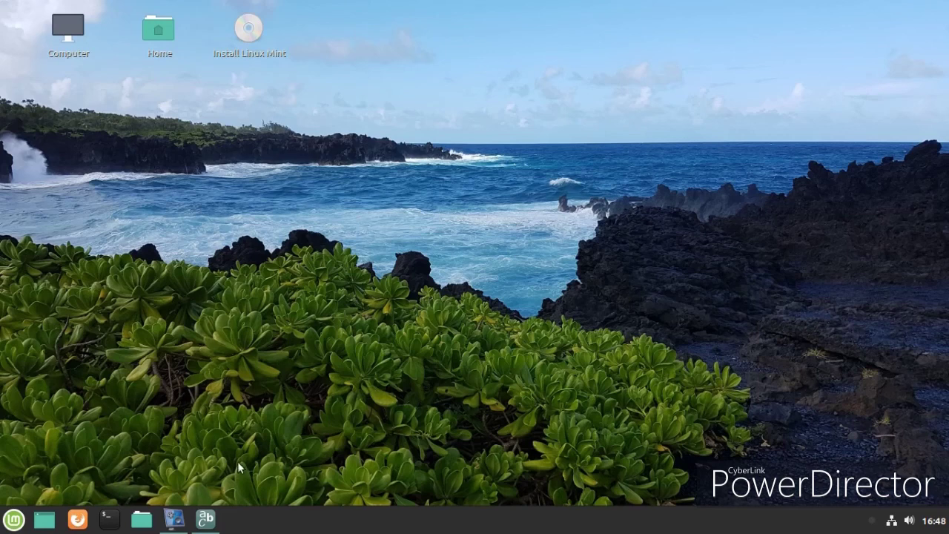
pyautogui.click(210, 519)
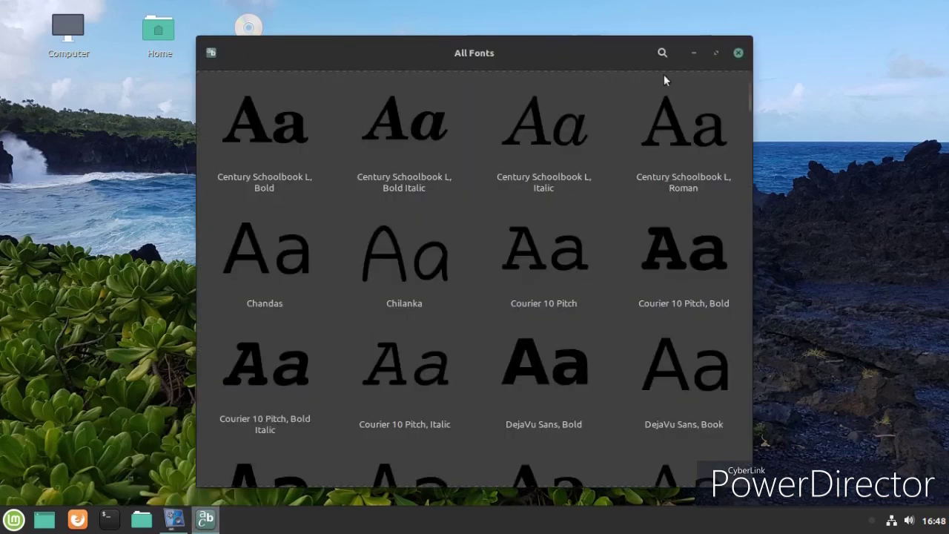
pyautogui.click(739, 53)
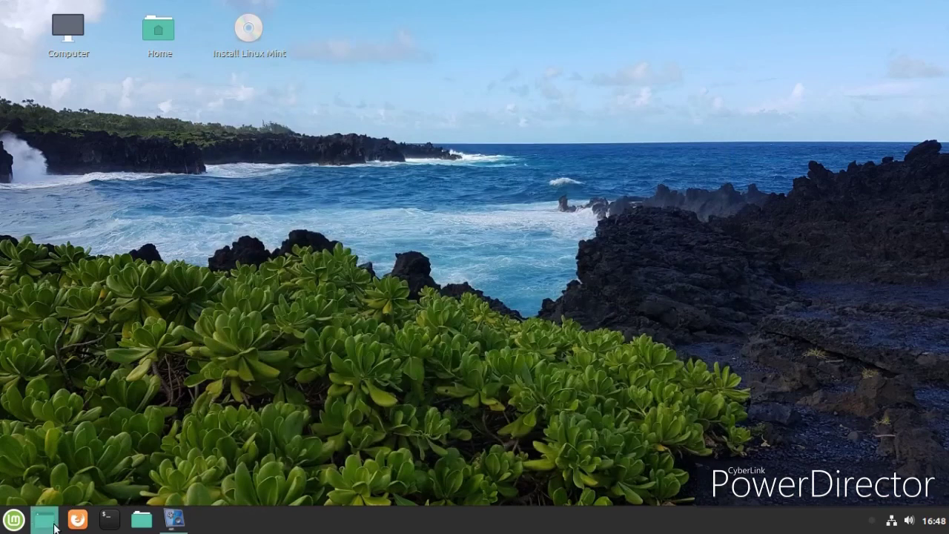